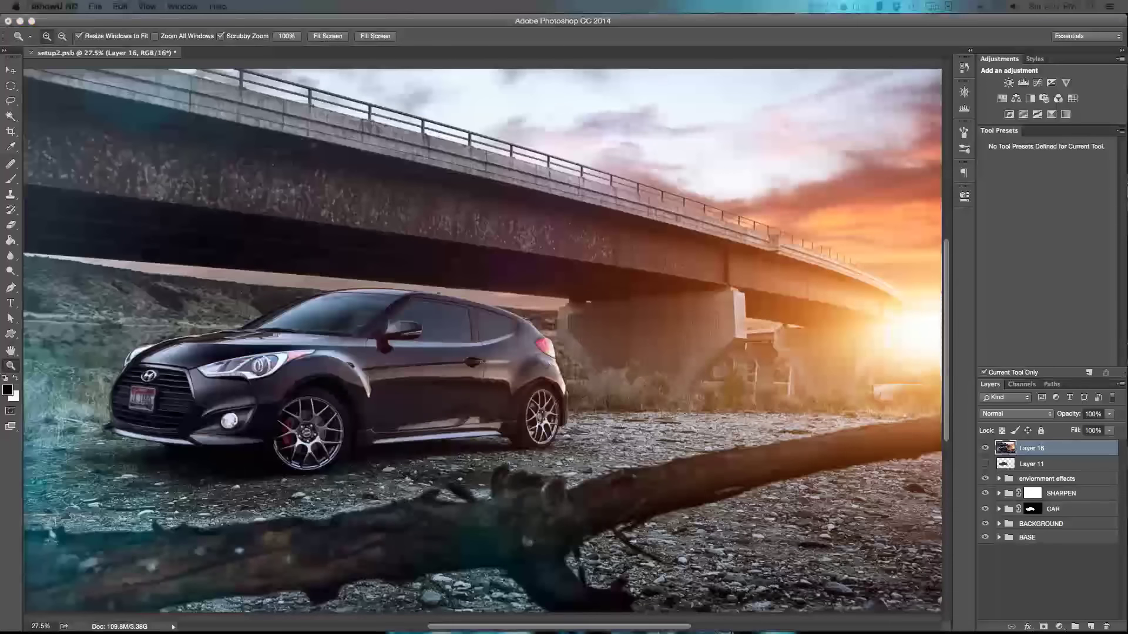
Hide the Layer 16 composite and expand the BASE group to reach Layer 0
click(989, 449)
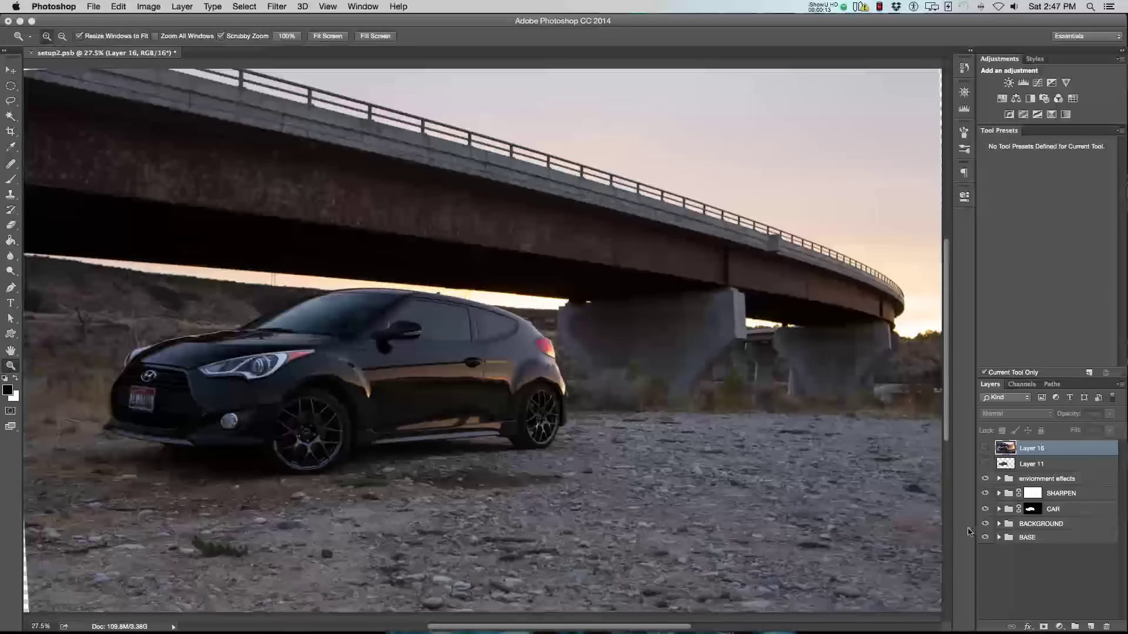
click(1010, 539)
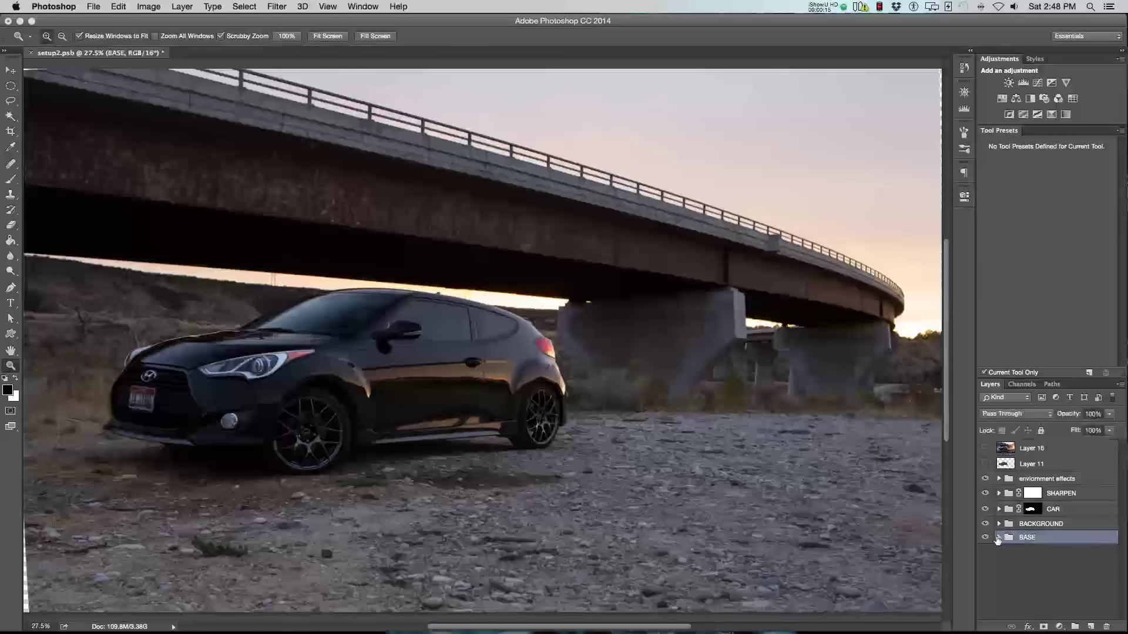
click(998, 538)
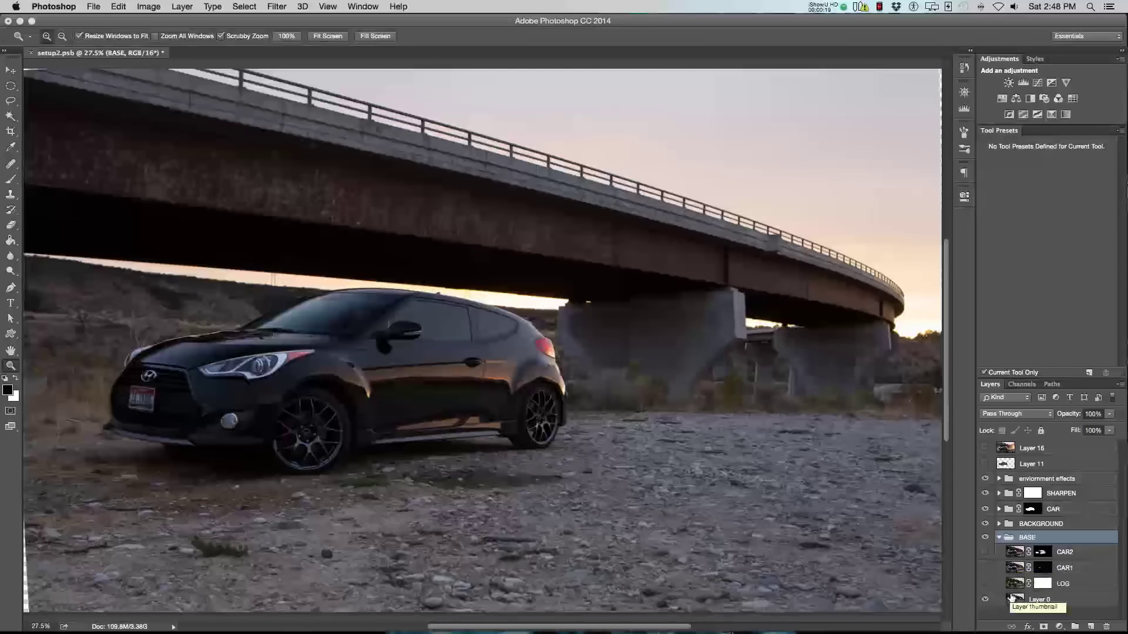
click(992, 599)
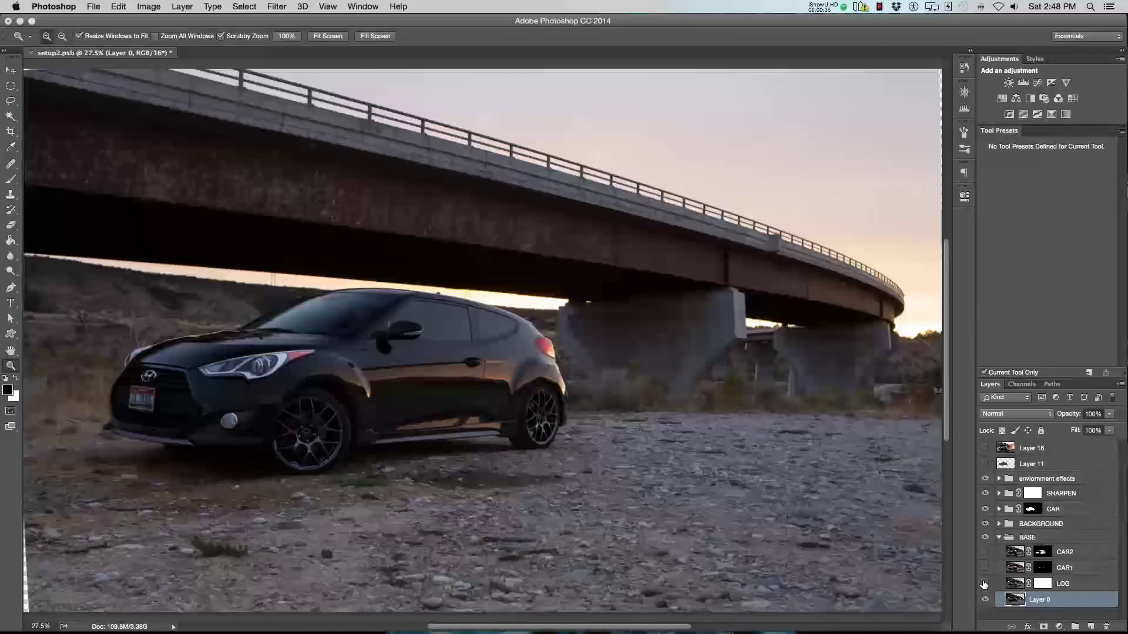
Turn on LOG, CAR1 and CAR2, comparing car exposures and CAR2's mask on and off
click(985, 584)
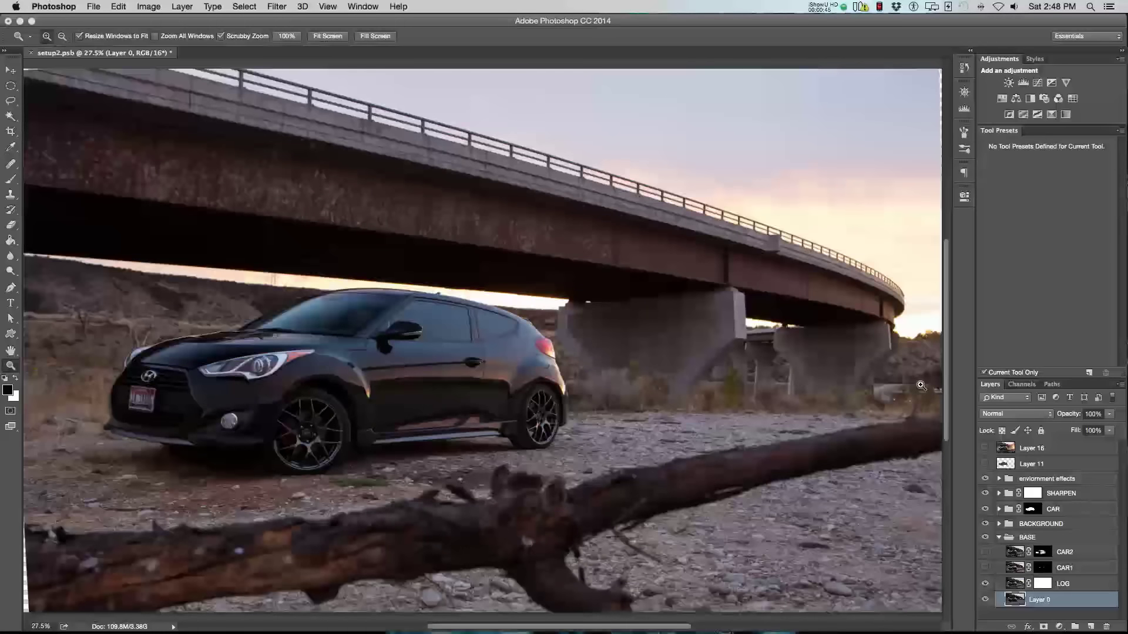
click(985, 568)
click(985, 553)
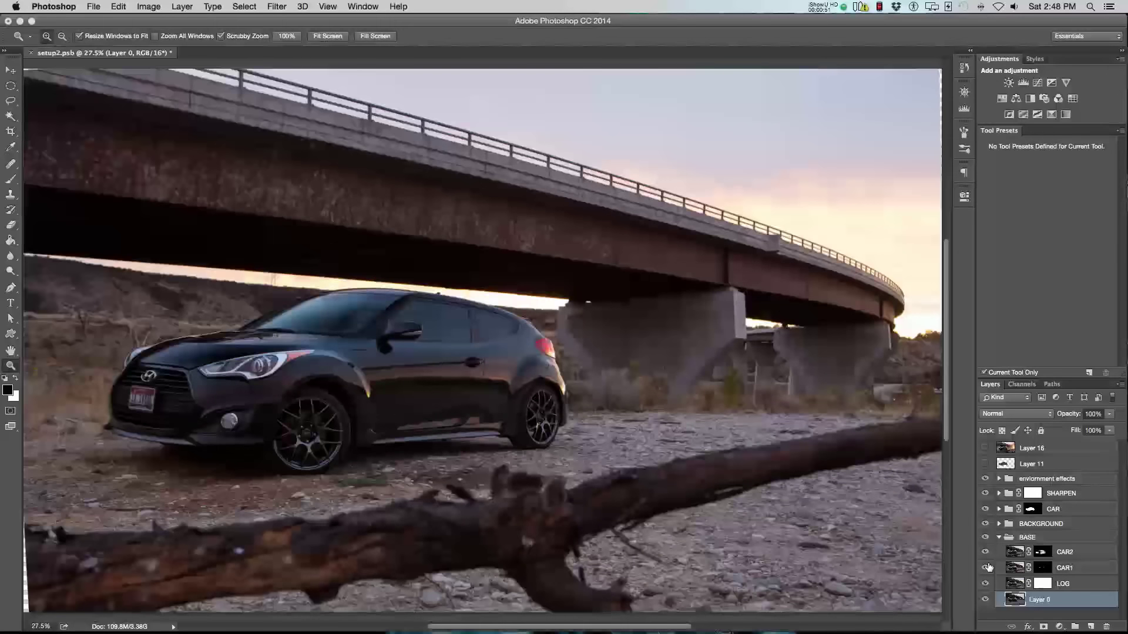
click(986, 559)
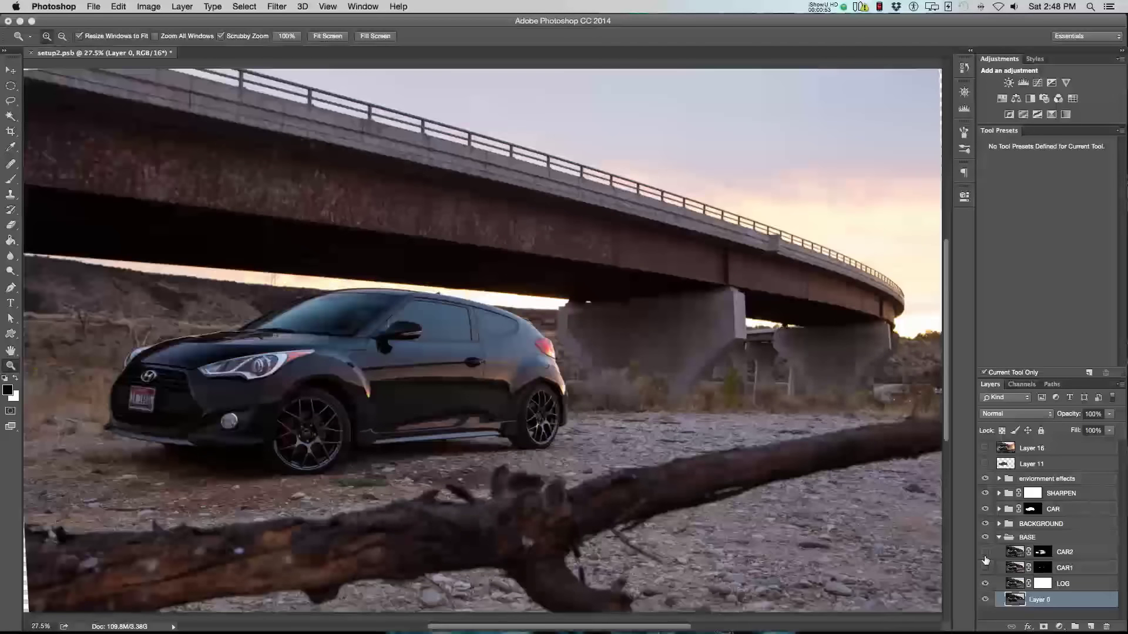
click(986, 569)
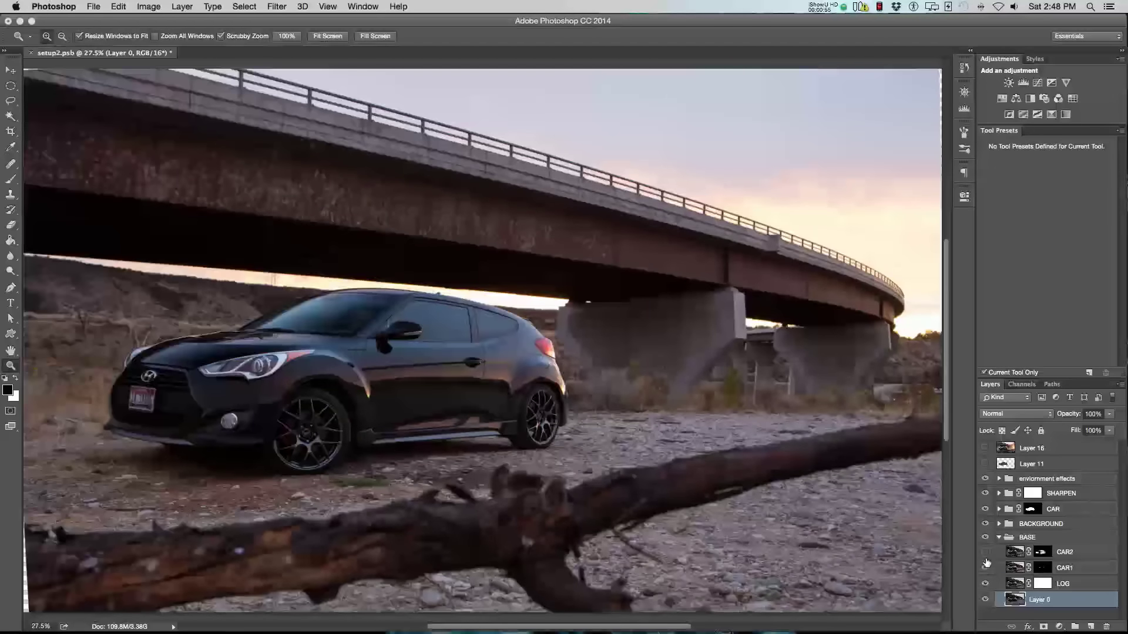
click(986, 553)
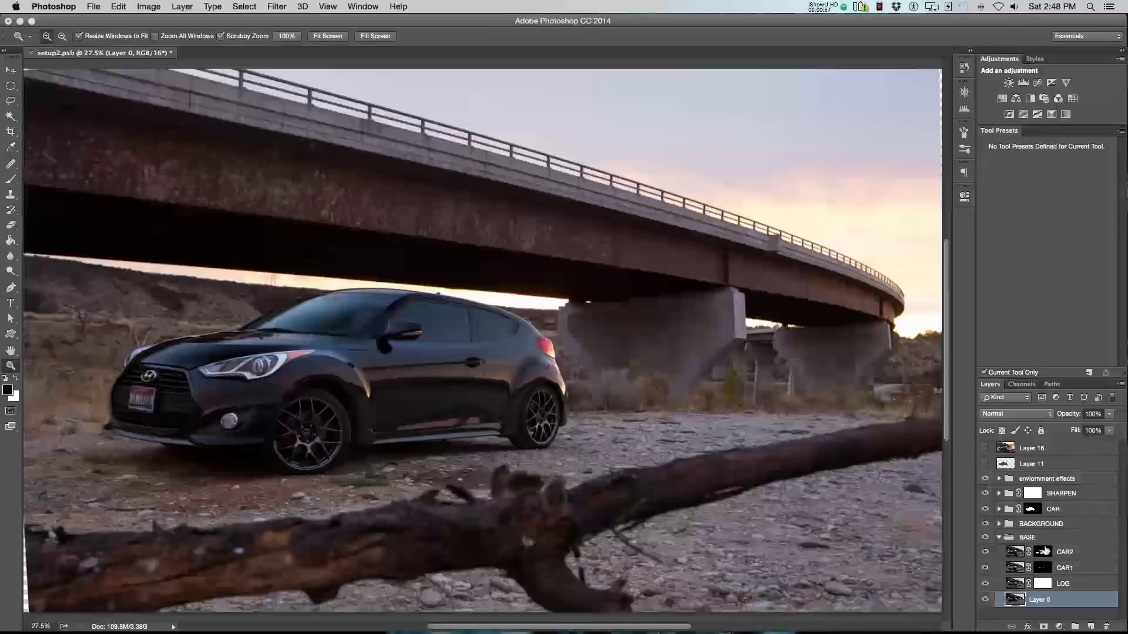
click(985, 553)
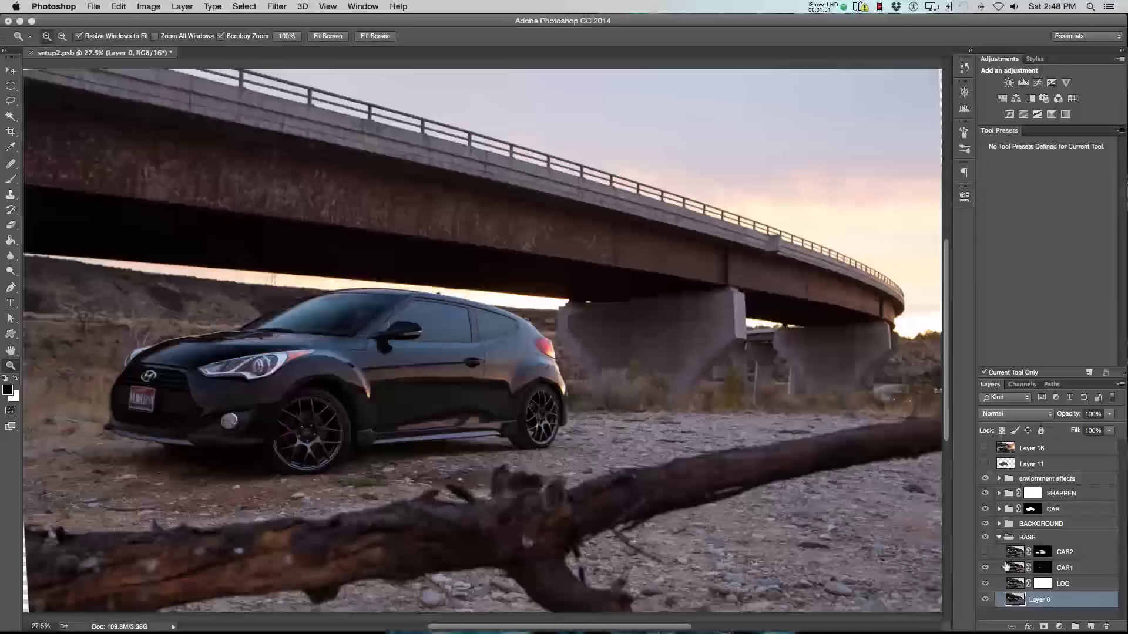
click(986, 553)
shift+click(1043, 553)
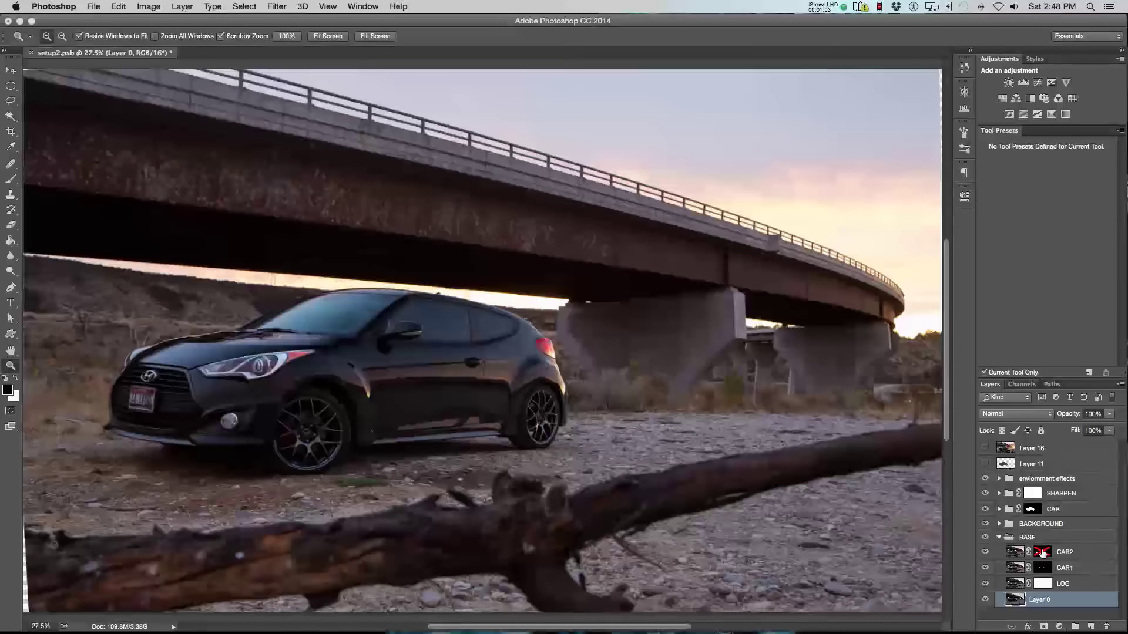
shift+click(1040, 553)
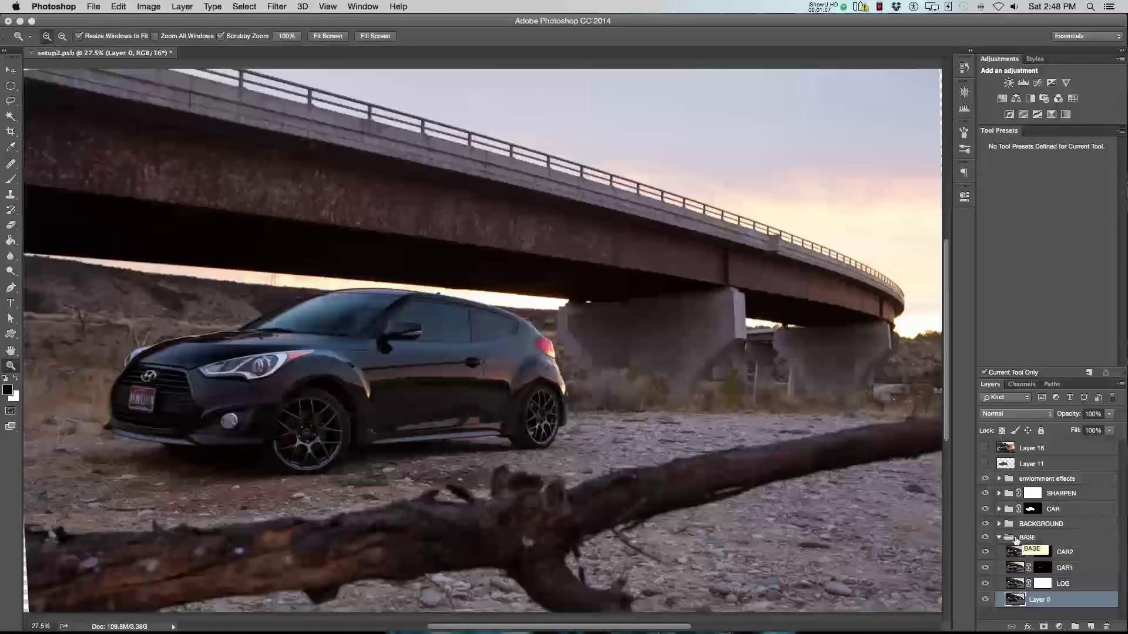
Collapse BASE, expand BACKGROUND, and make Layer 8 visible and selected
click(1028, 539)
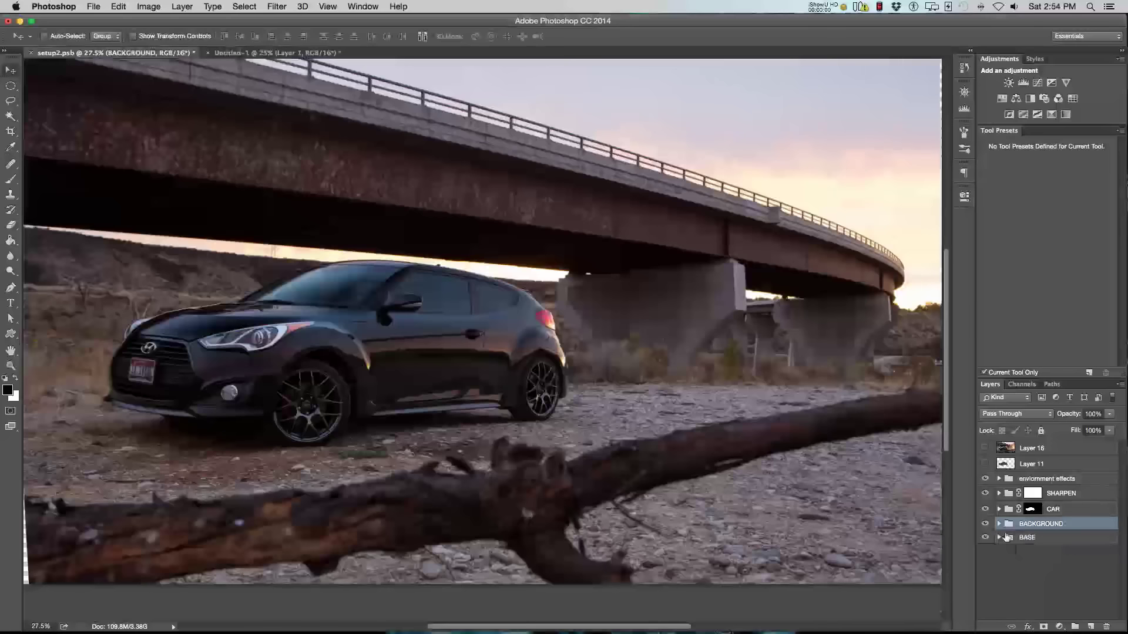
click(999, 524)
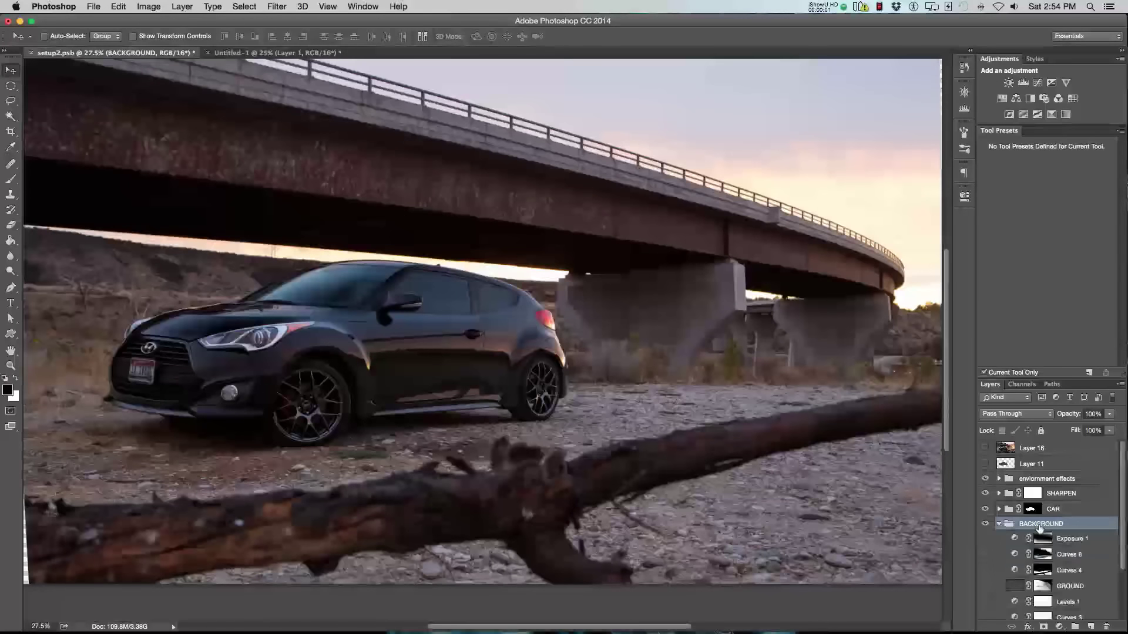
scroll(1000, 526, down, 2)
click(986, 599)
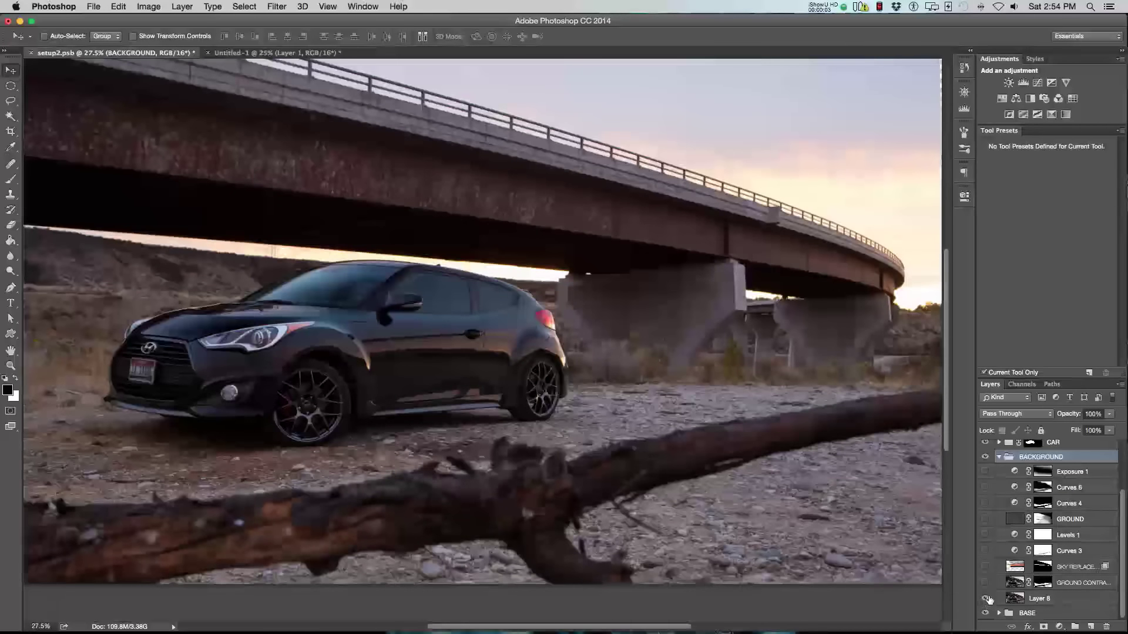
click(987, 600)
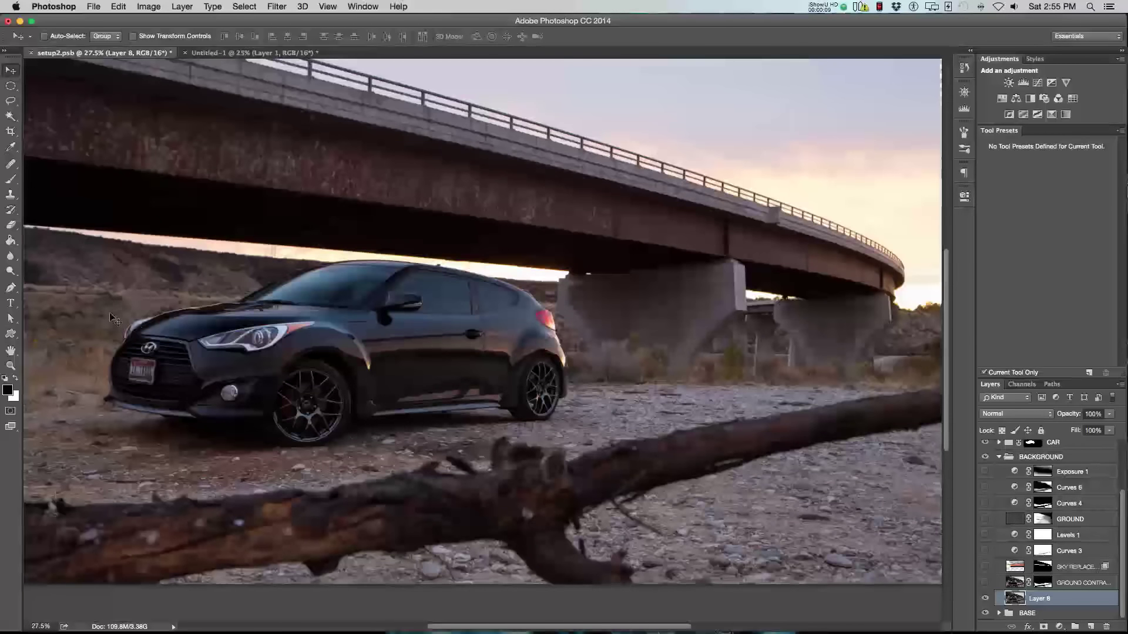
Compare Layer 8 on and off along the left edge, leave it on, and show GROUND CONTRAST
click(985, 598)
click(986, 599)
click(984, 600)
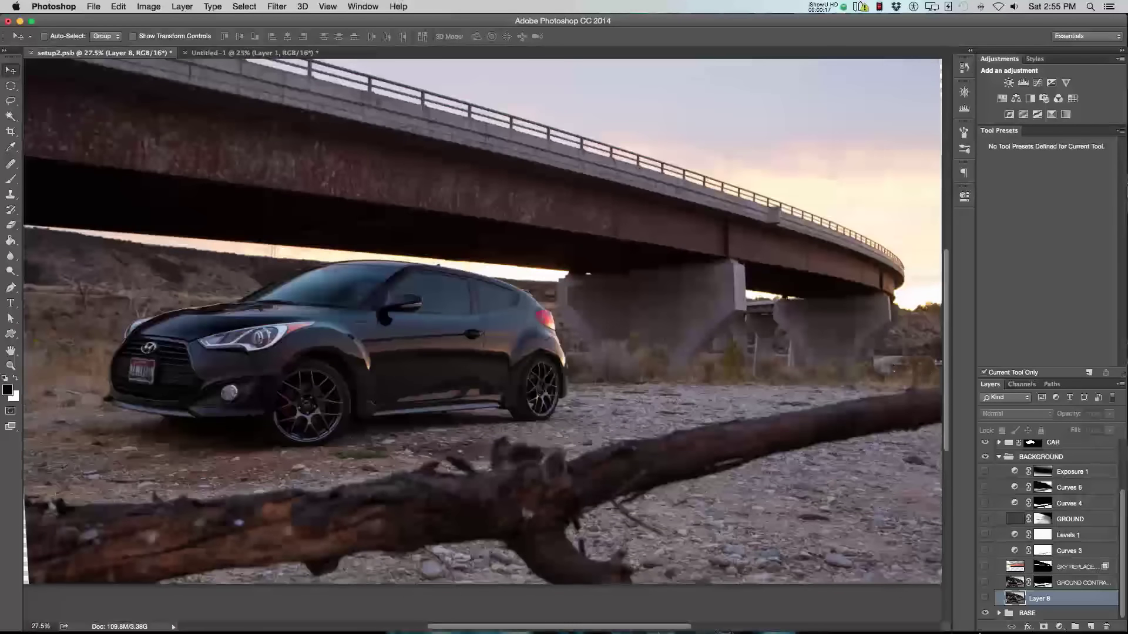
click(985, 600)
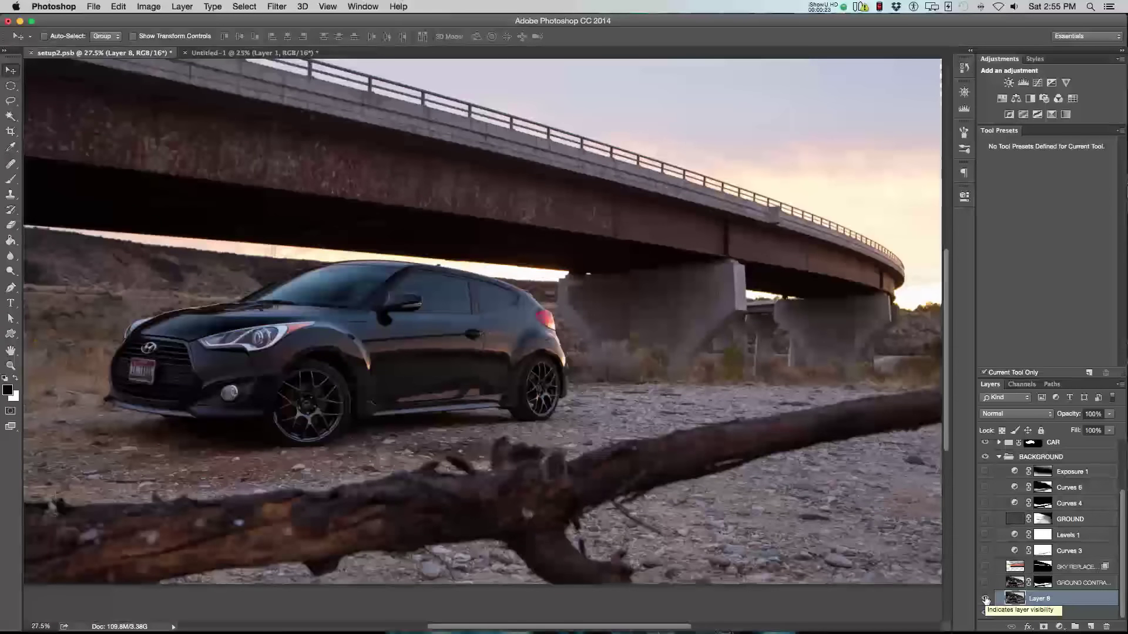
click(985, 600)
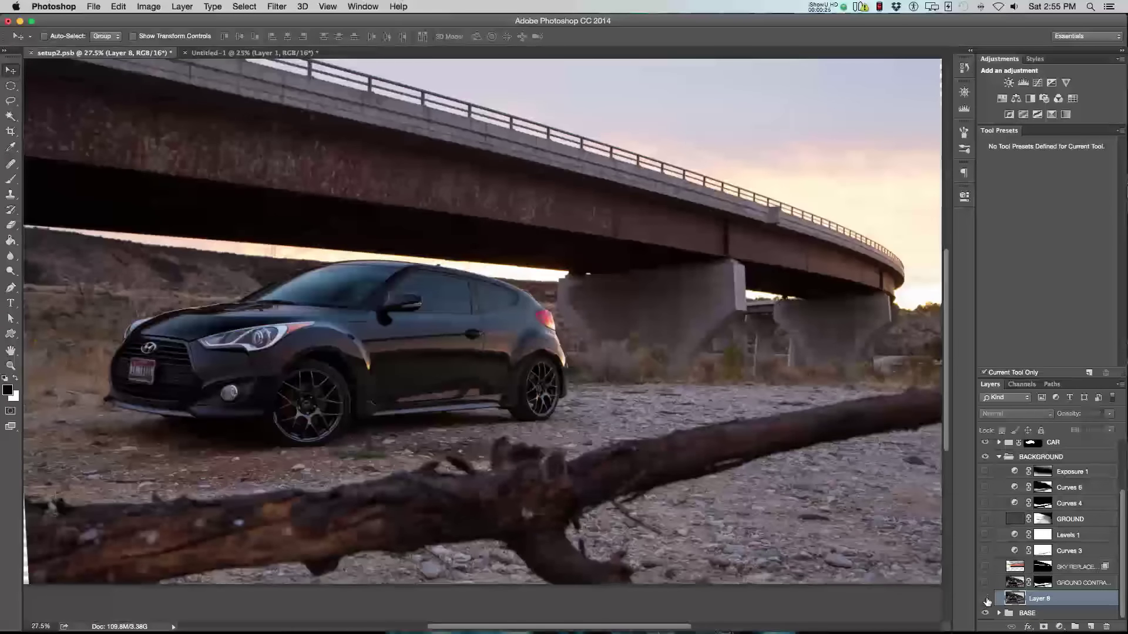
click(986, 600)
click(986, 599)
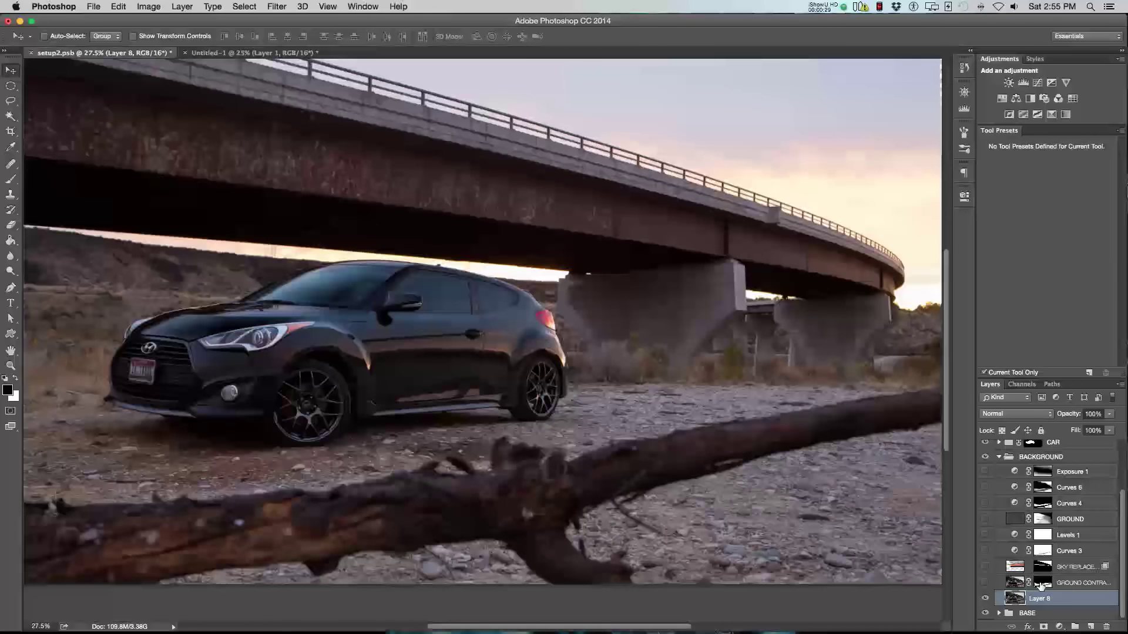
click(985, 582)
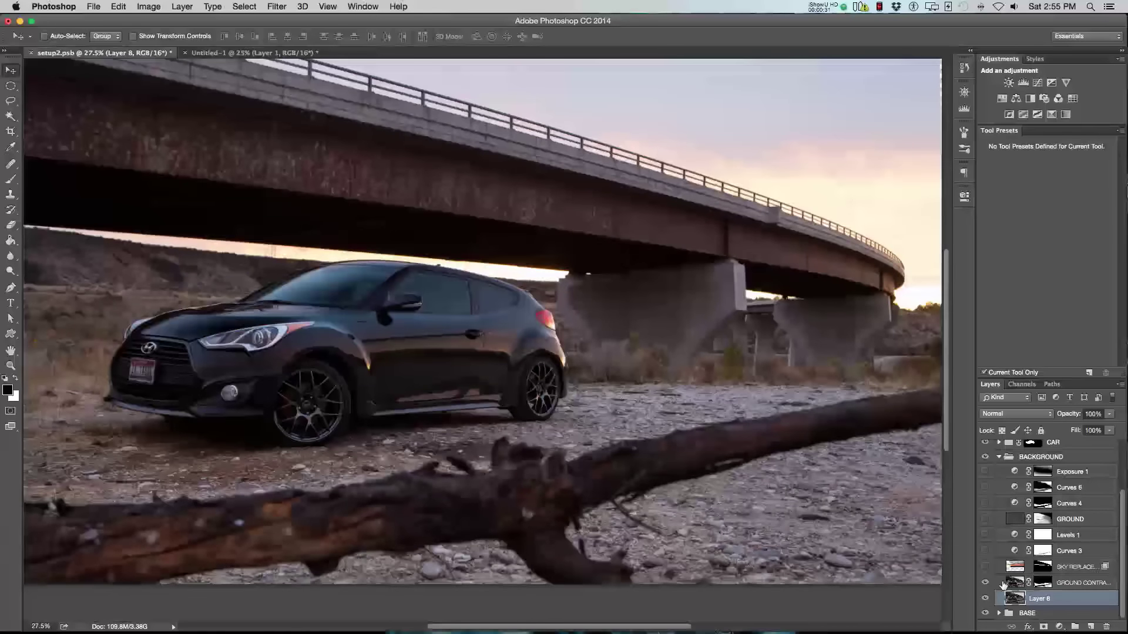
Select GROUND CONTRAST at 40%, compare its mask disabled and enabled, and load the mask as a selection
click(1003, 583)
click(277, 6)
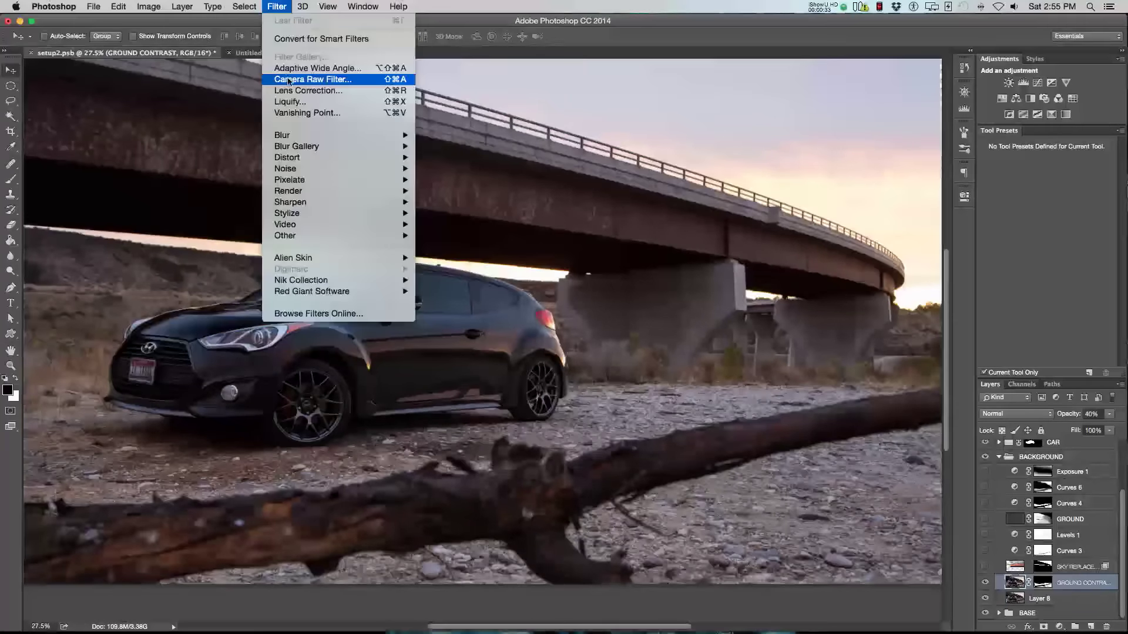
click(1014, 583)
shift+click(1043, 583)
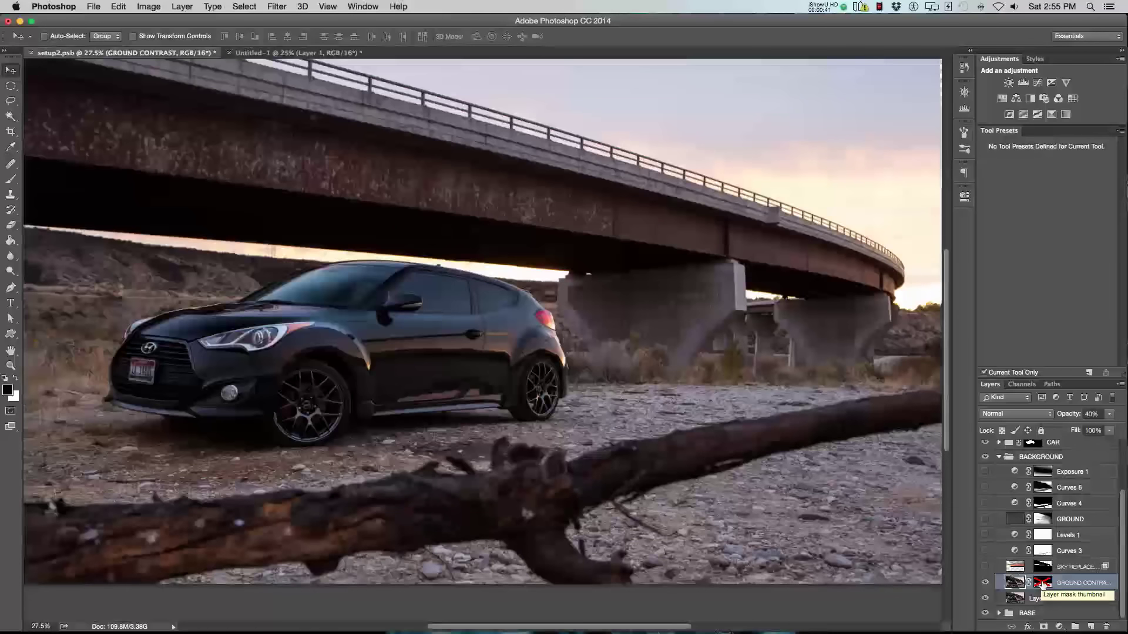
shift+click(1043, 583)
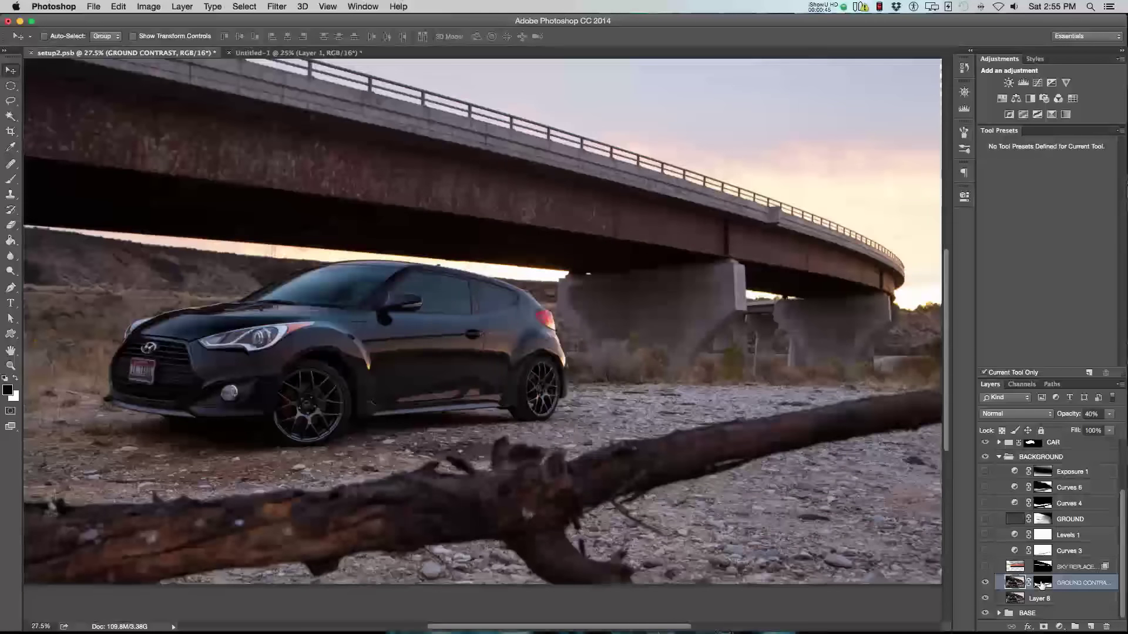
super+click(1043, 583)
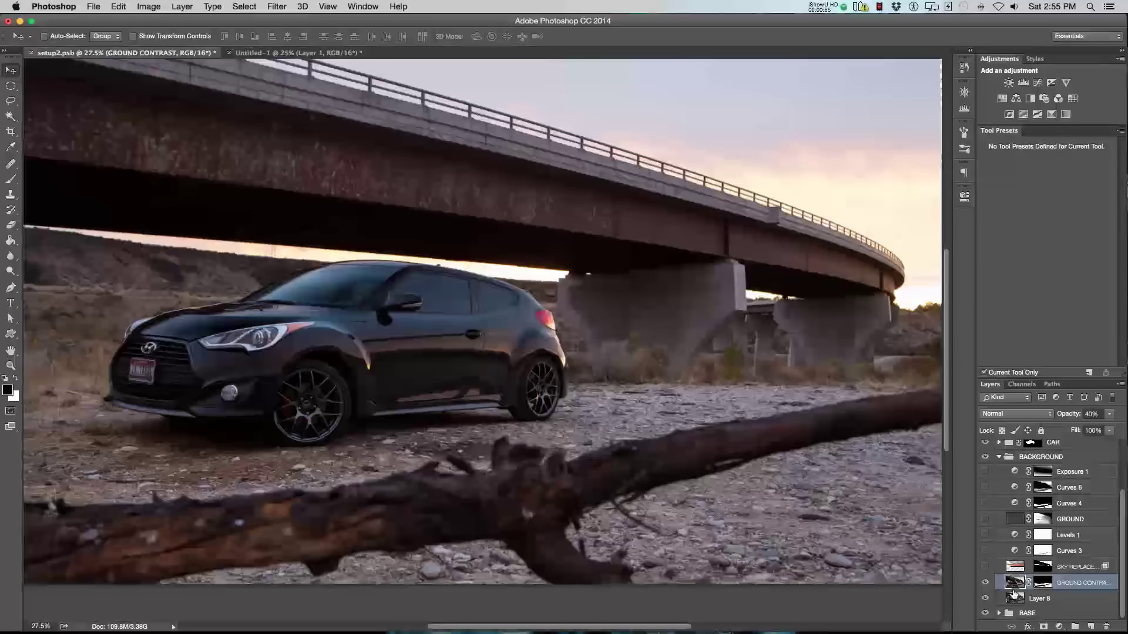
Compare the SKY REPLACEMENT sunset layer on and off, and view its Untitled-1 sky source photo
click(985, 567)
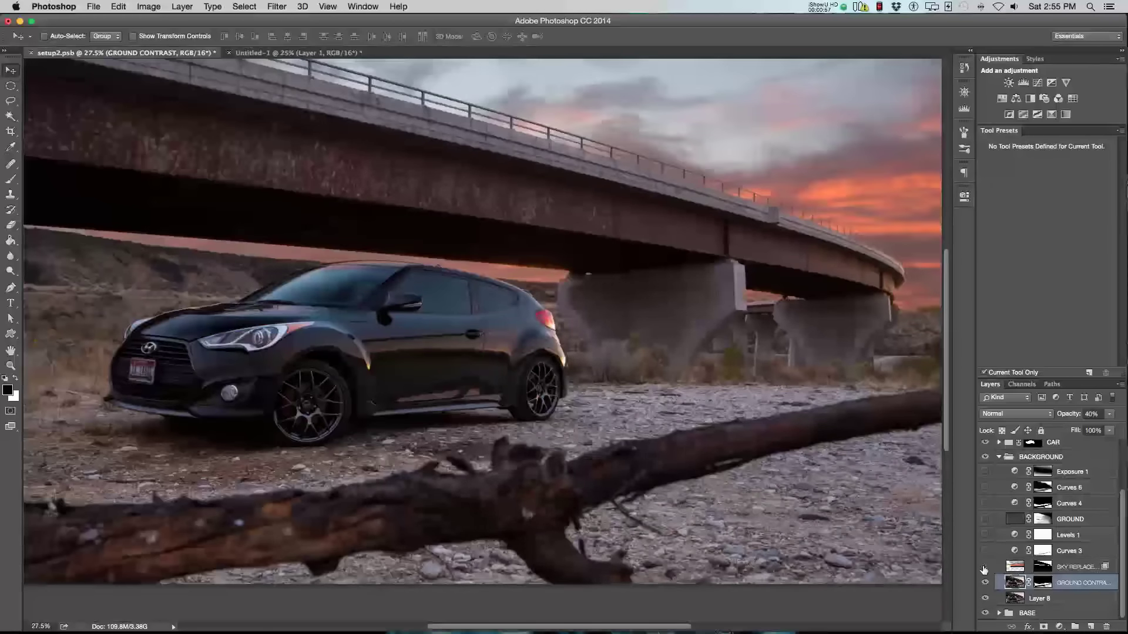
click(985, 567)
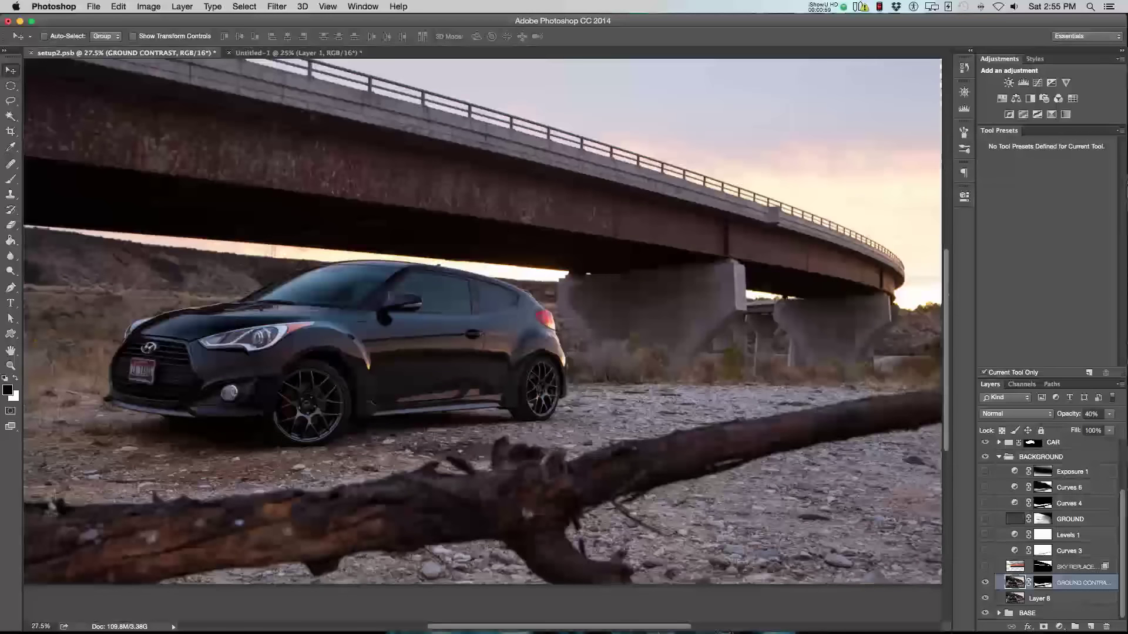
click(985, 567)
click(1005, 565)
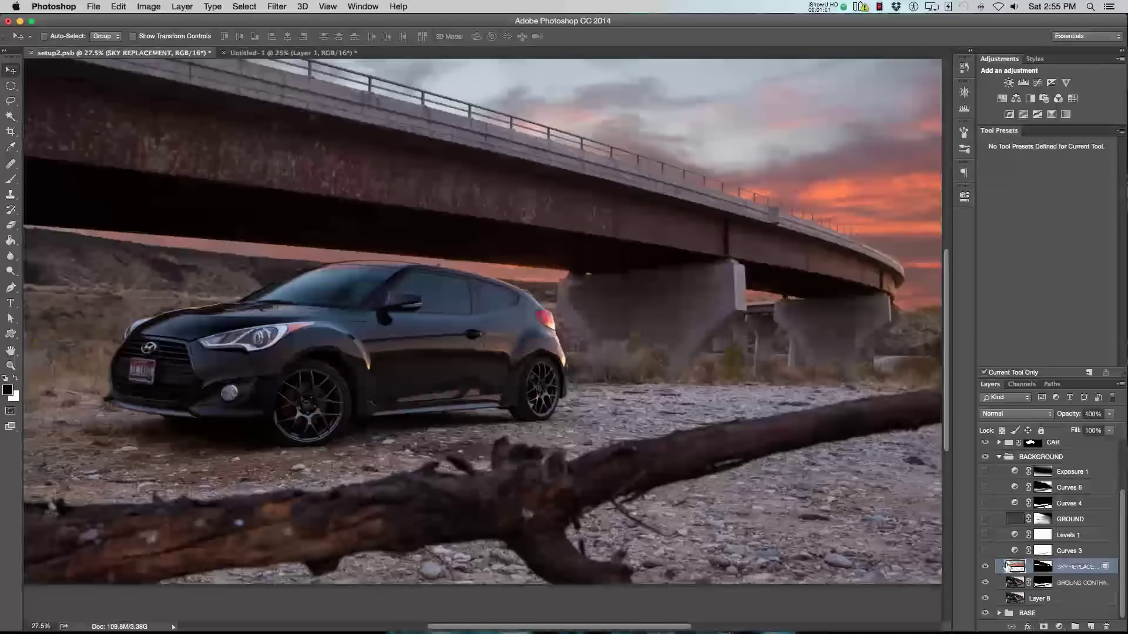
click(271, 53)
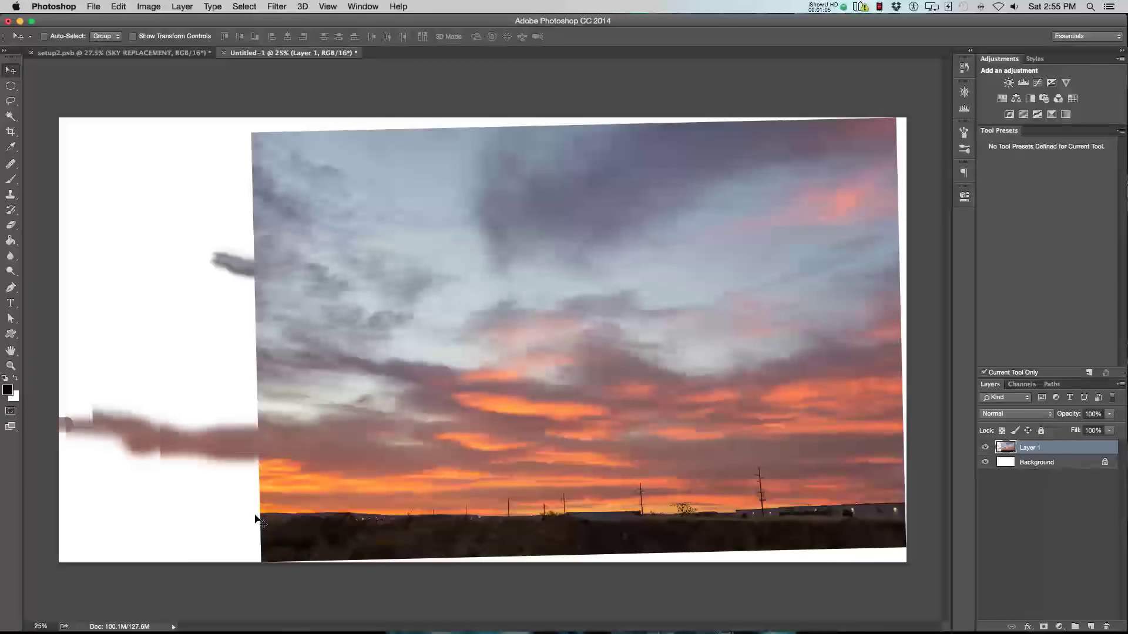
click(77, 53)
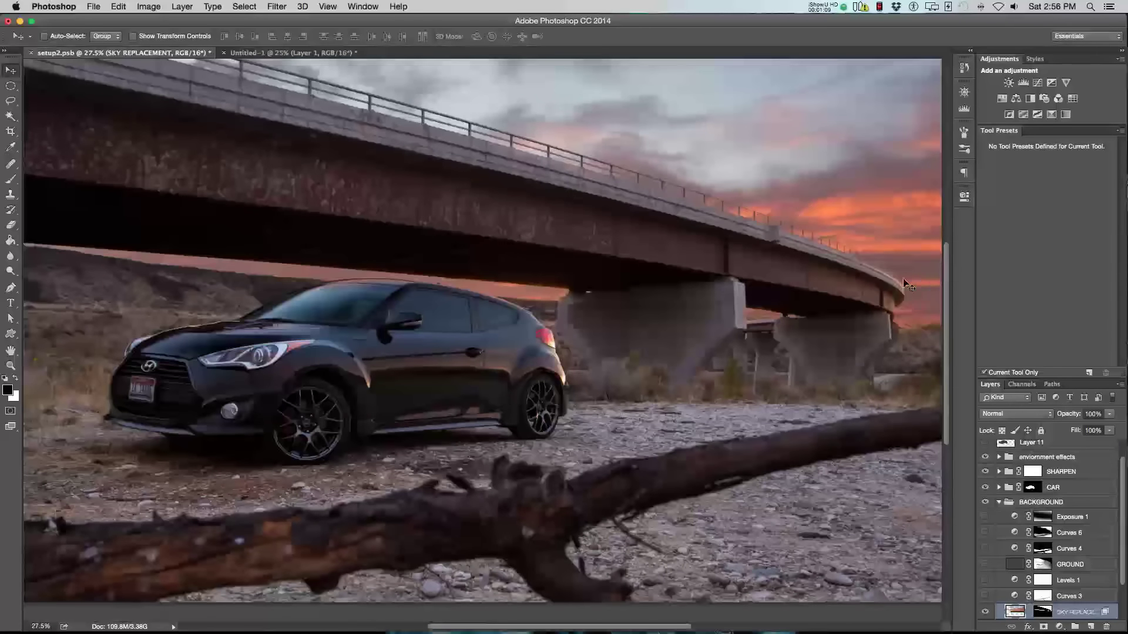
double_click(1001, 612)
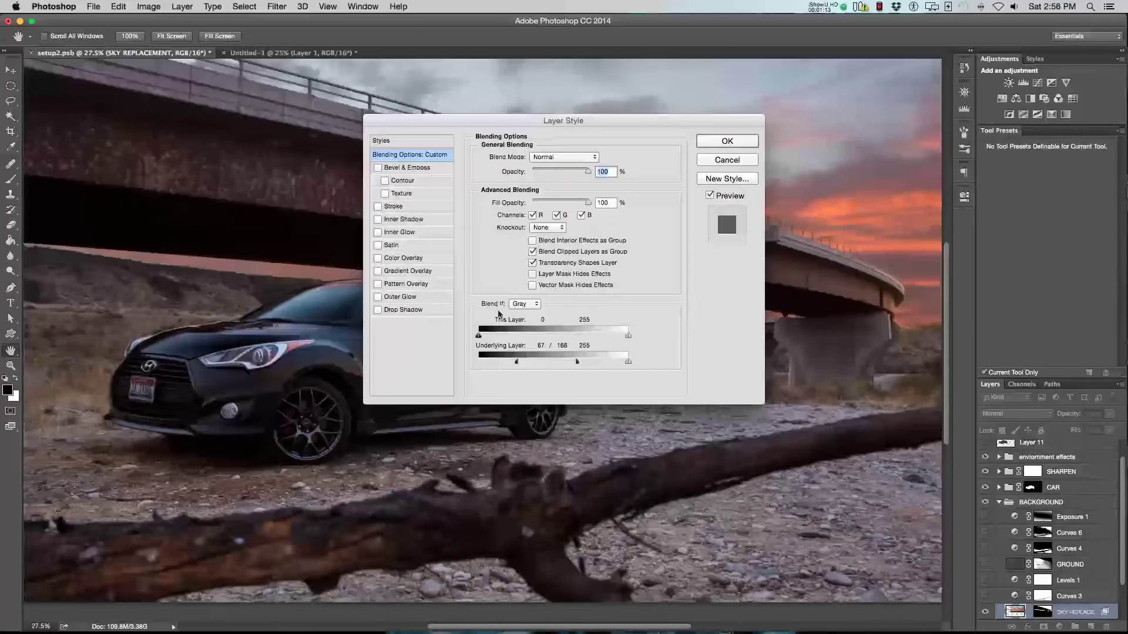
click(522, 306)
click(523, 313)
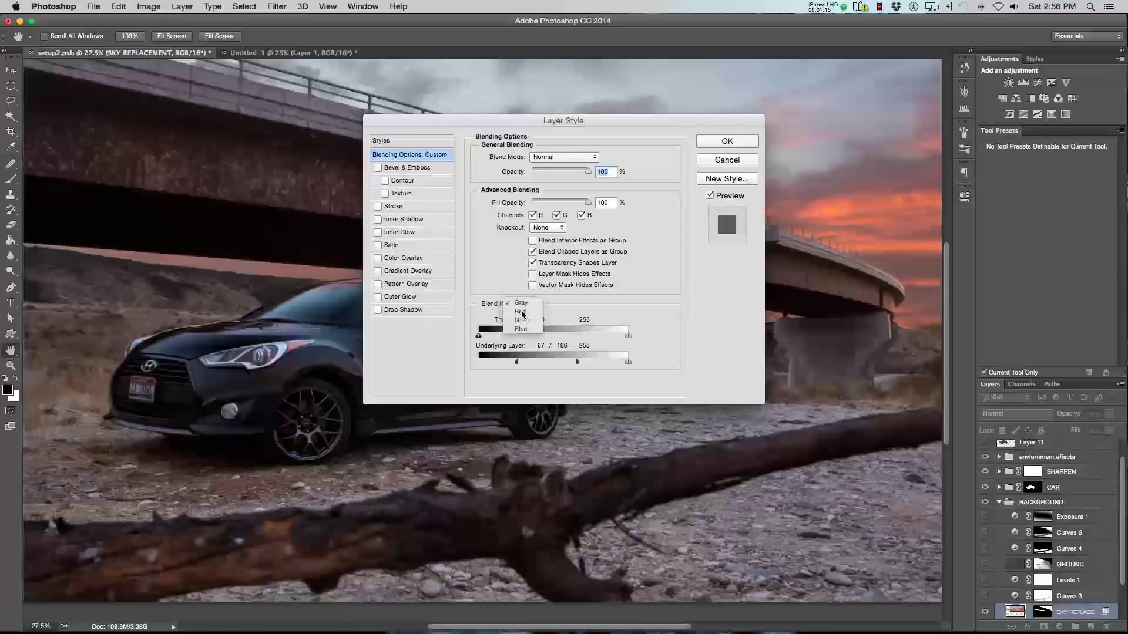
click(524, 306)
click(524, 313)
click(524, 305)
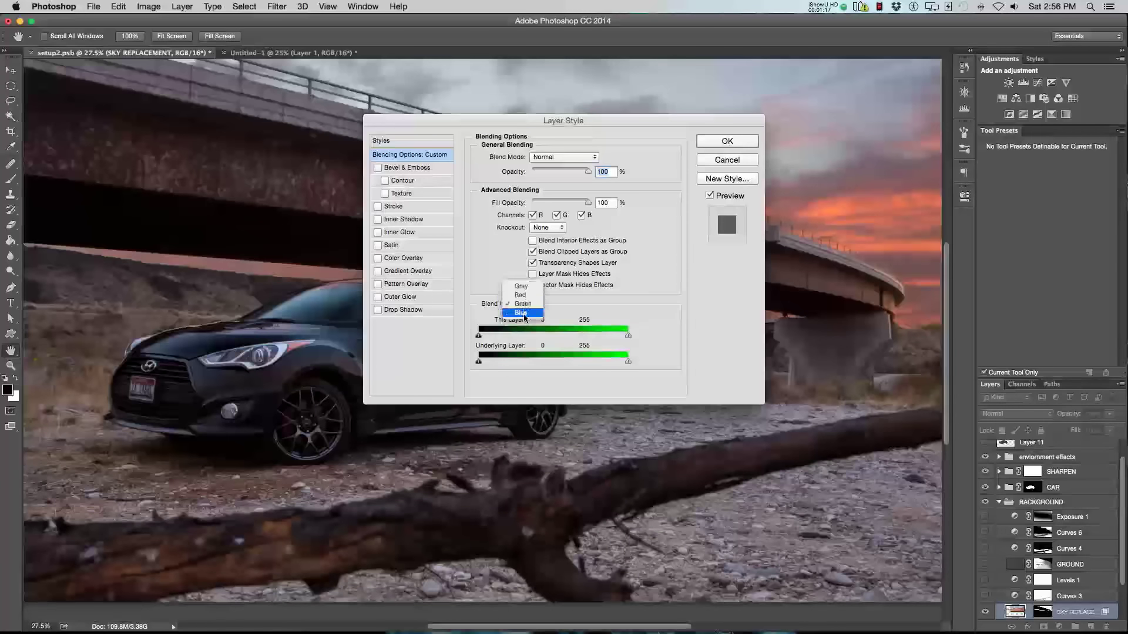
click(524, 312)
click(524, 306)
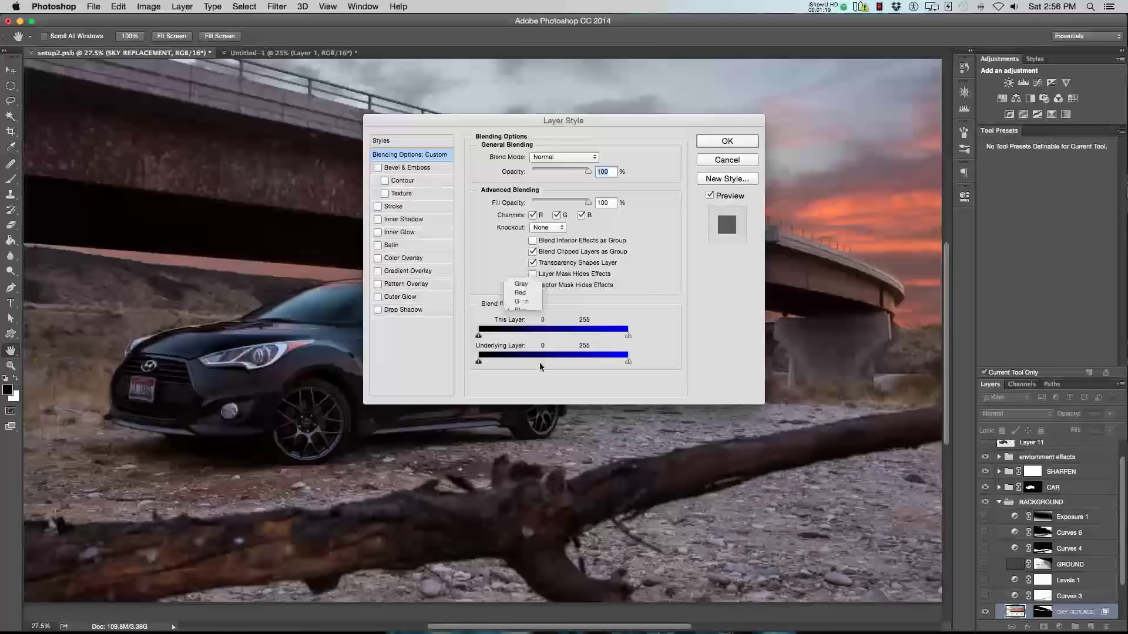
click(521, 277)
click(730, 161)
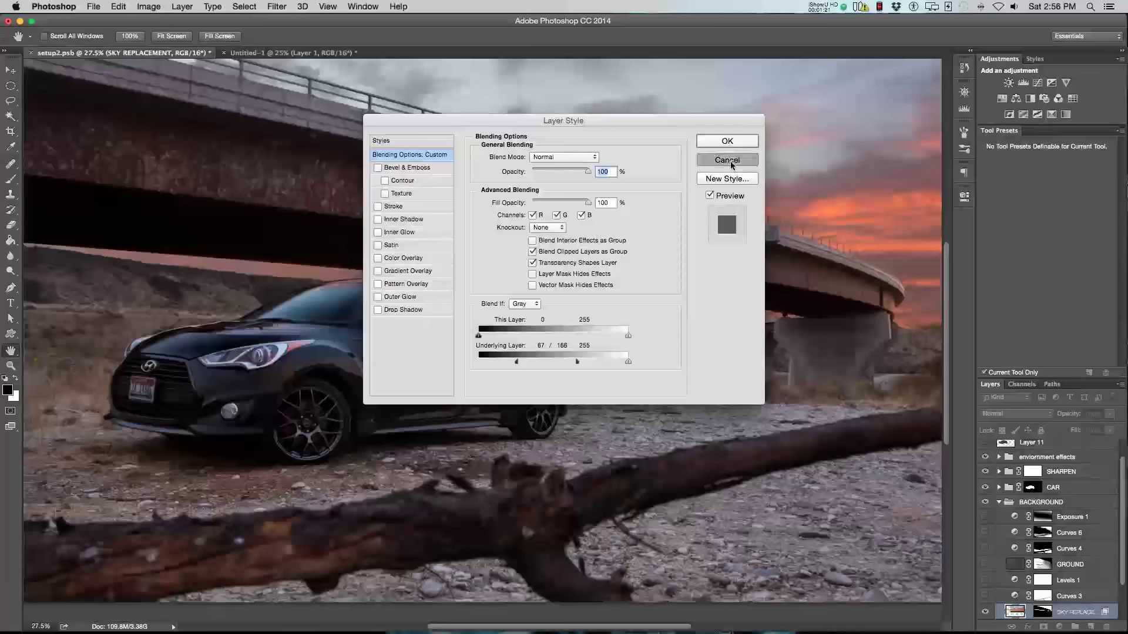
key(v)
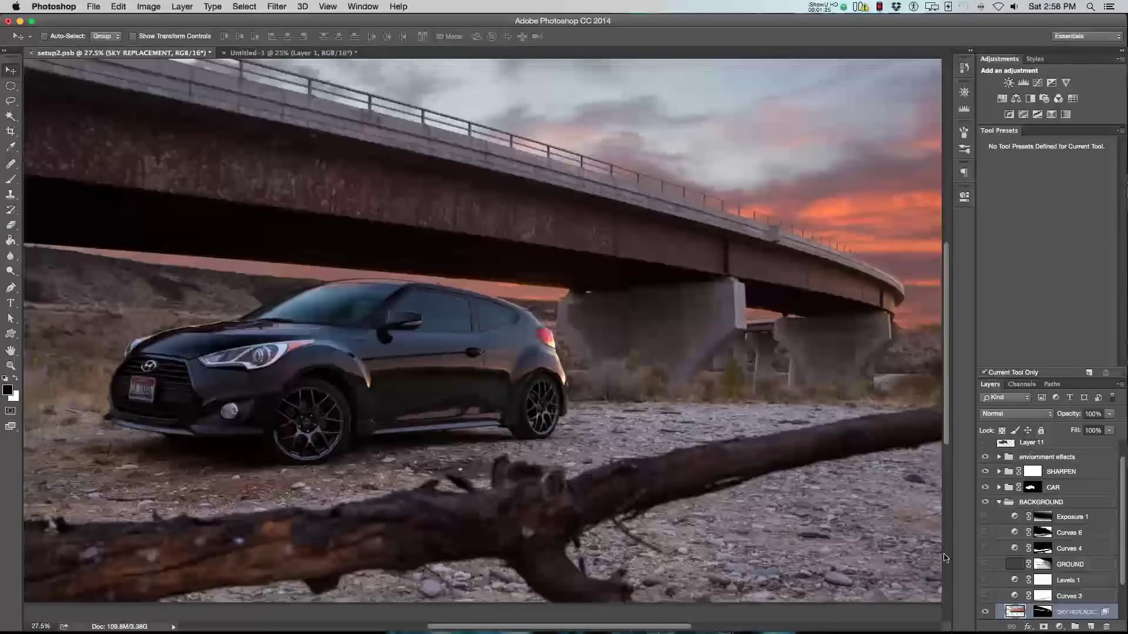
Turn on Levels 1 with the Red channel's output black raised to 15
scroll(1025, 582, down, 2)
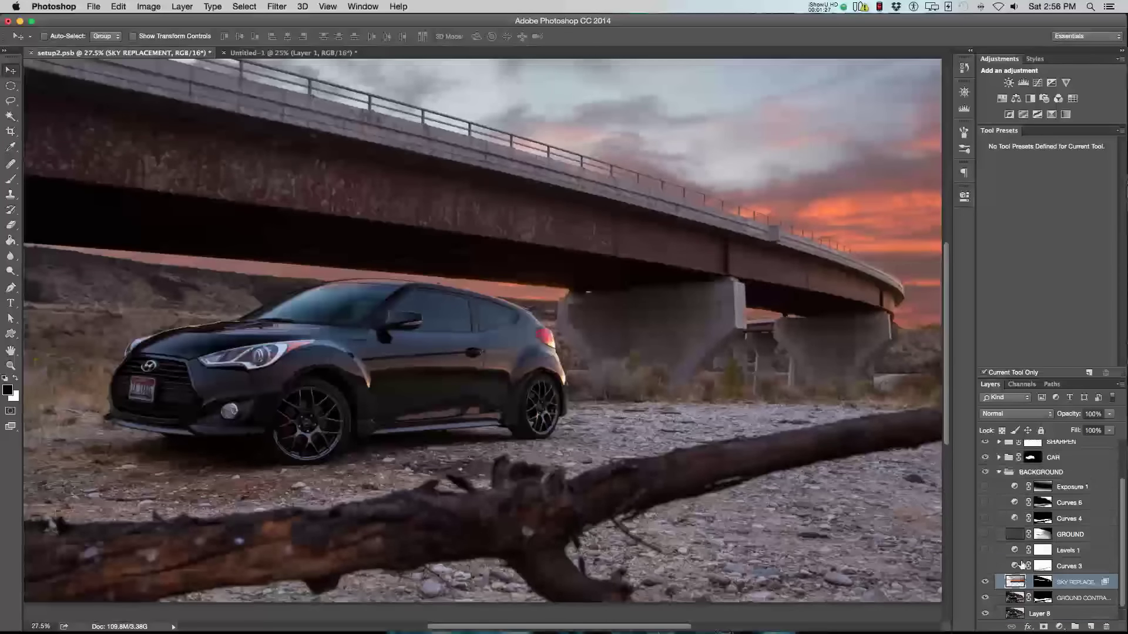
click(986, 566)
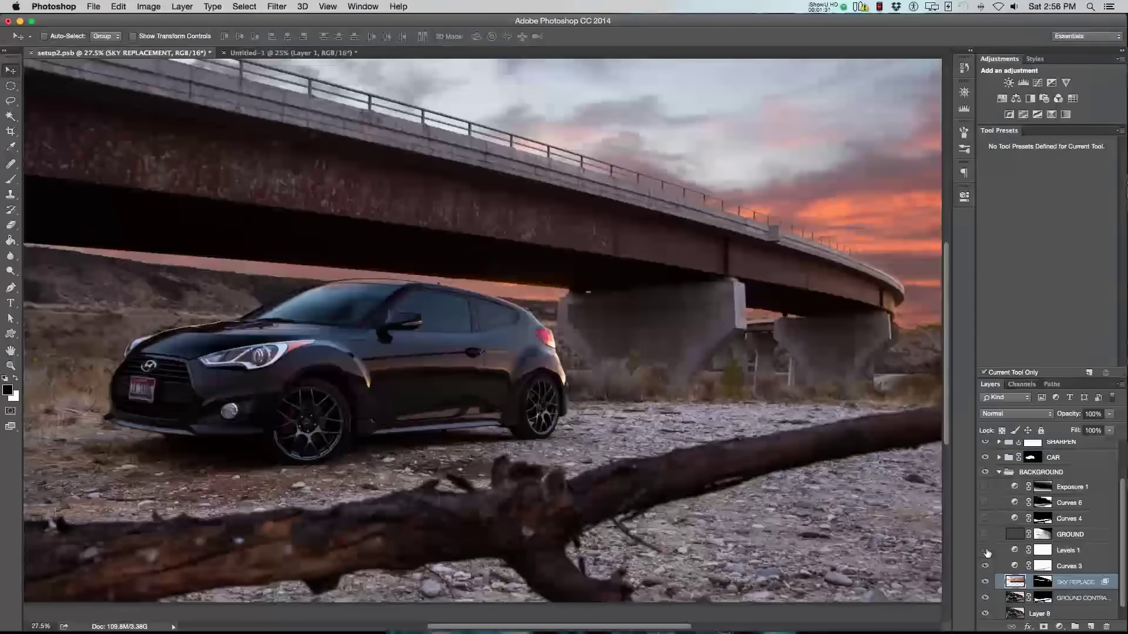
click(987, 552)
double_click(1015, 551)
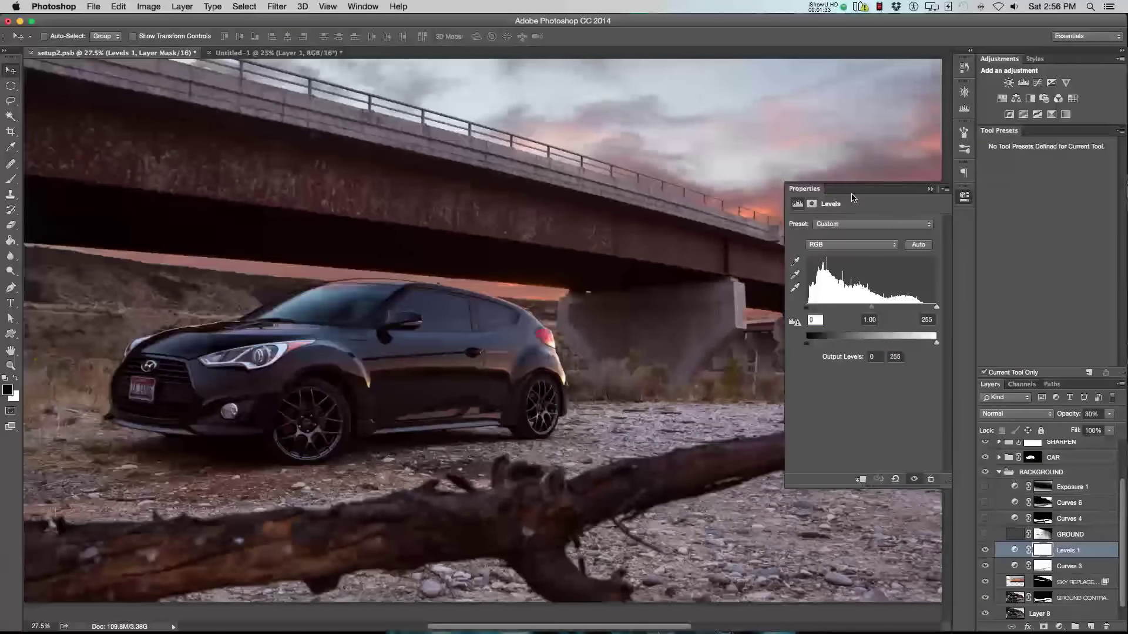
click(852, 245)
click(822, 254)
drag(806, 344, 824, 343)
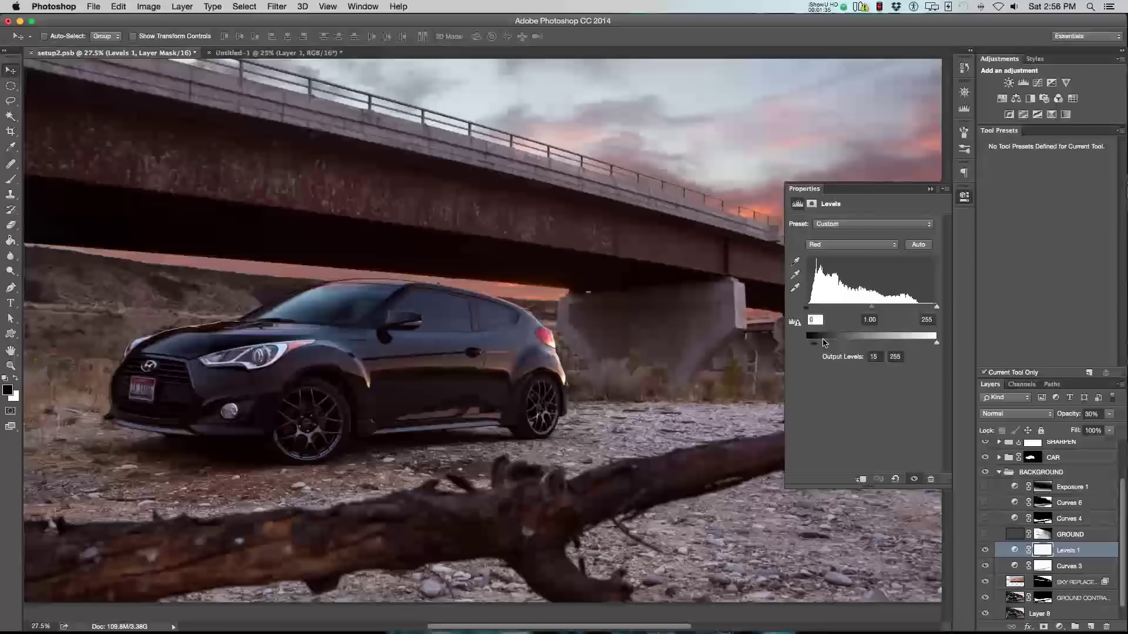
click(961, 199)
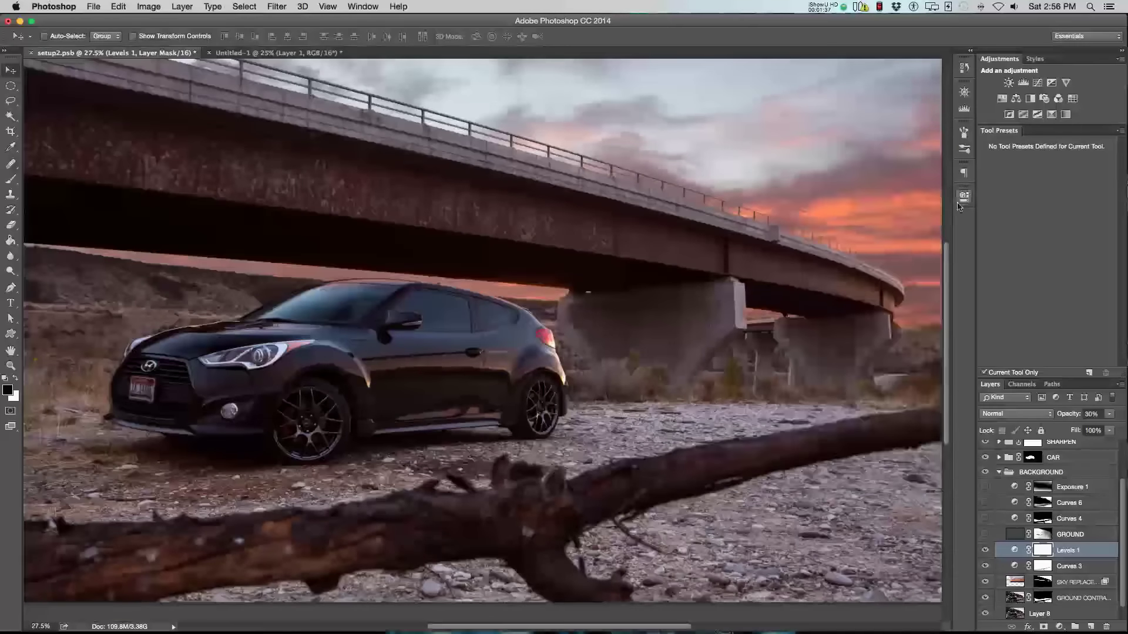
double_click(1015, 535)
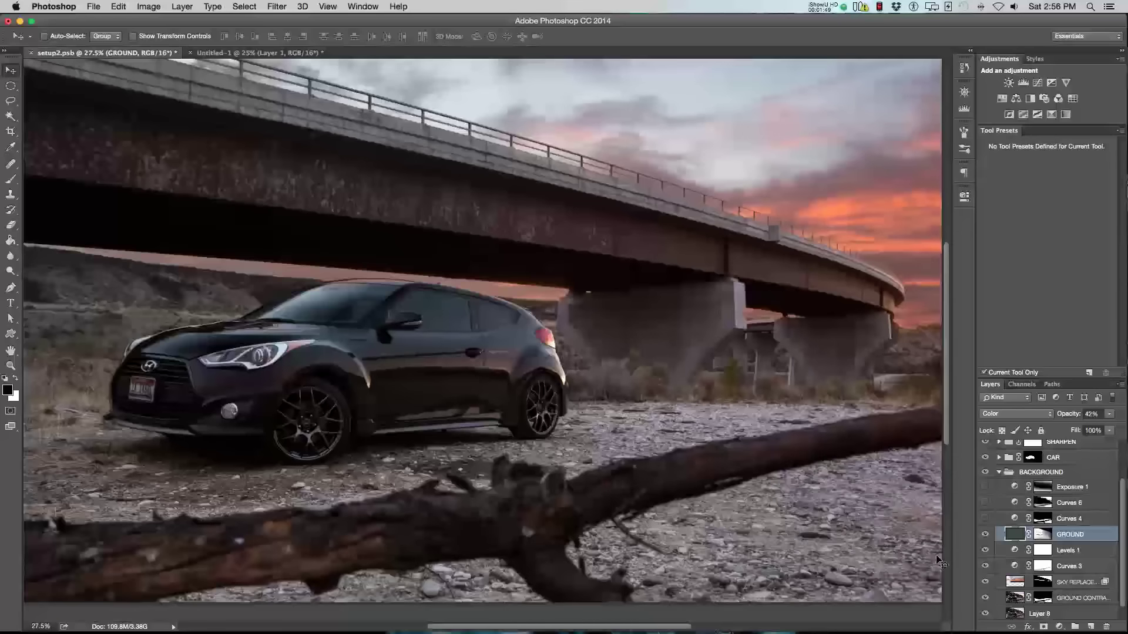
Switch on Curves 4, Curves 6 and Exposure 1, toggling each to compare ground and sky
click(987, 518)
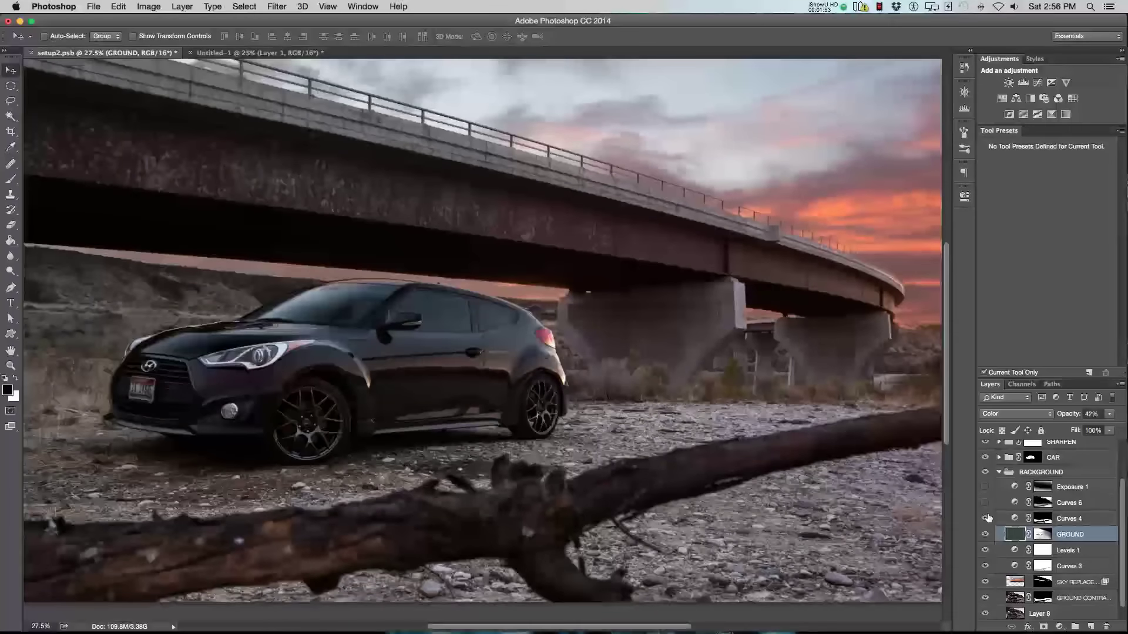
click(986, 503)
click(985, 504)
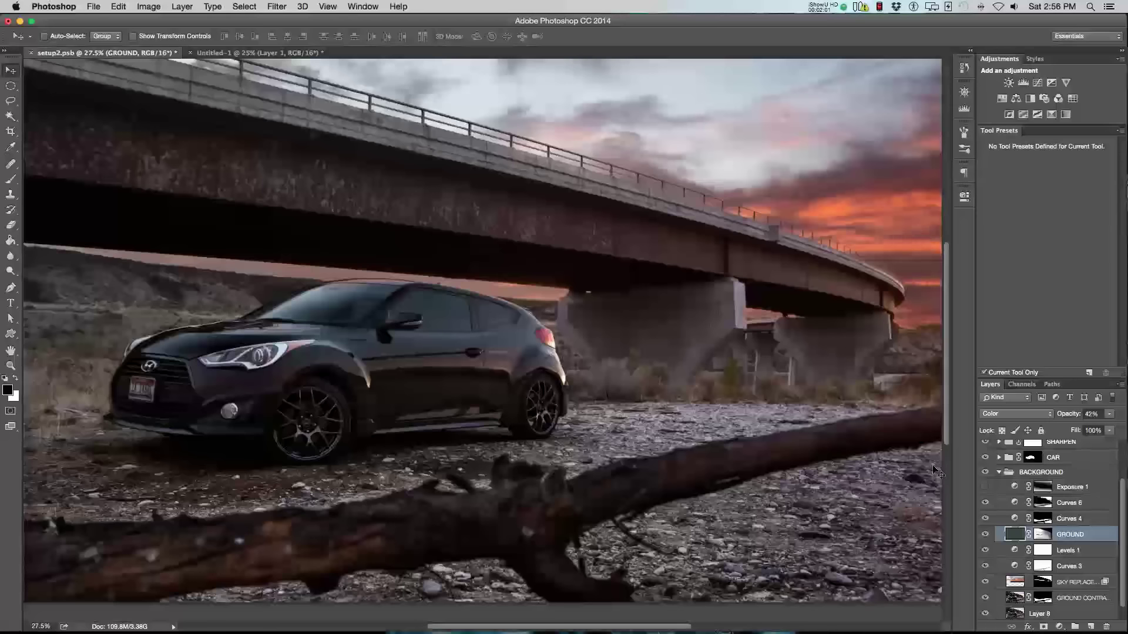
click(984, 504)
click(984, 504)
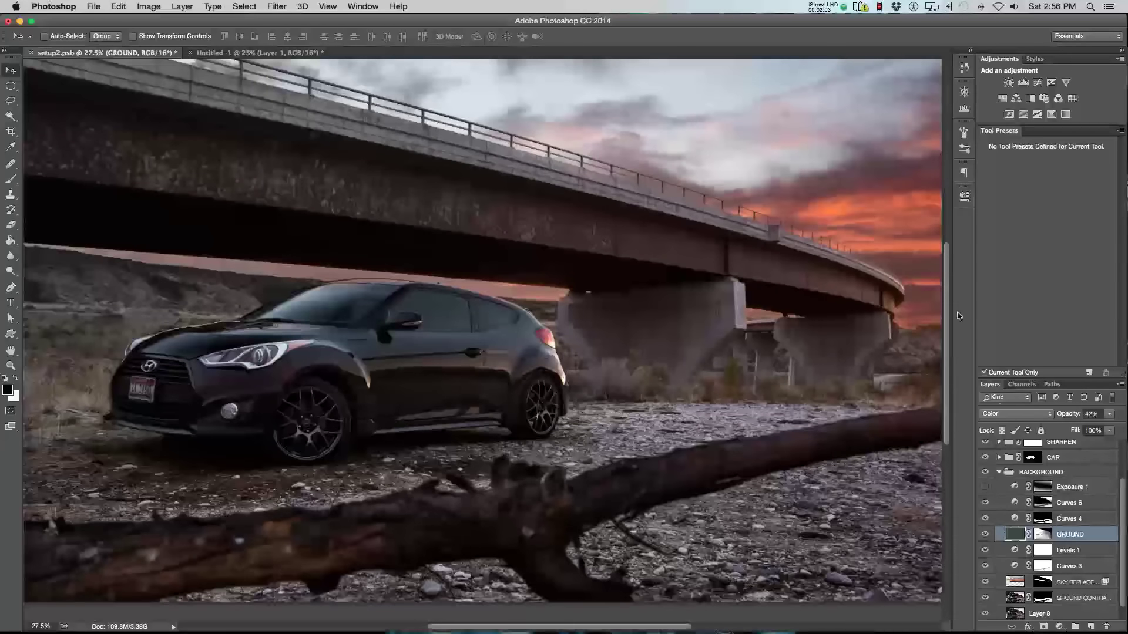
click(985, 488)
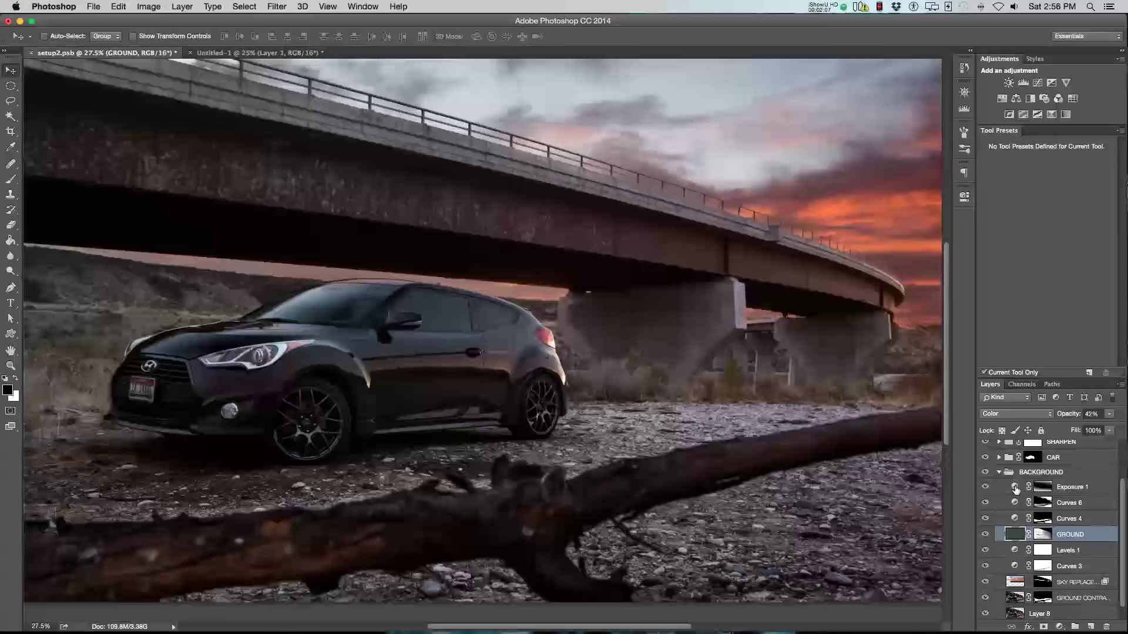
click(986, 488)
click(985, 488)
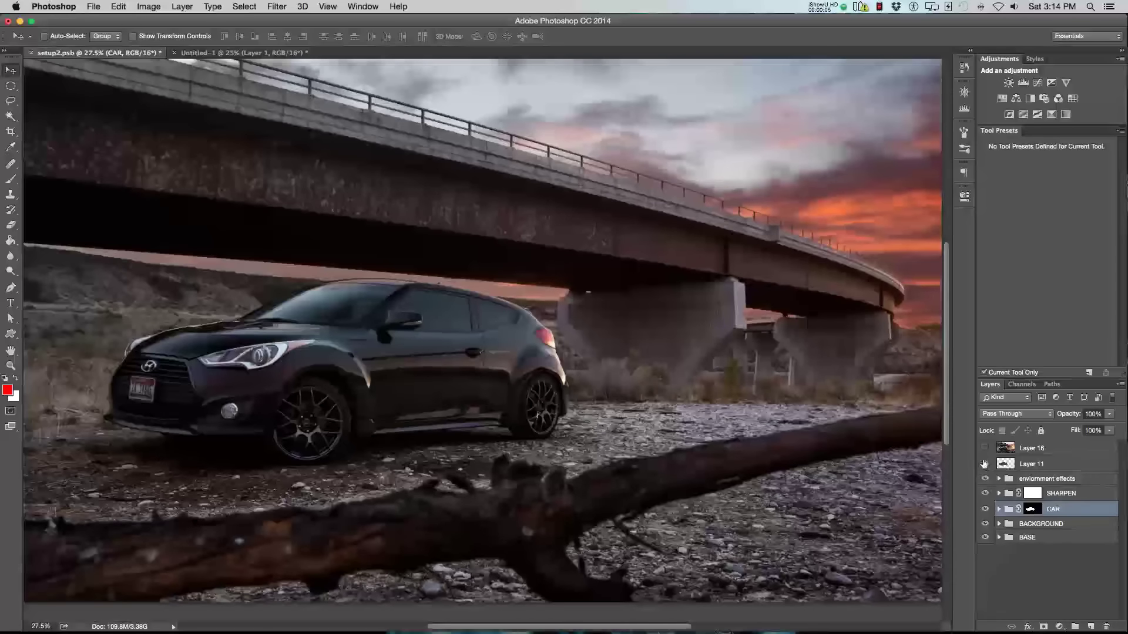
Preview Layer 11's fill and the CAR group mask, then expand CAR and show Layer 12
click(985, 464)
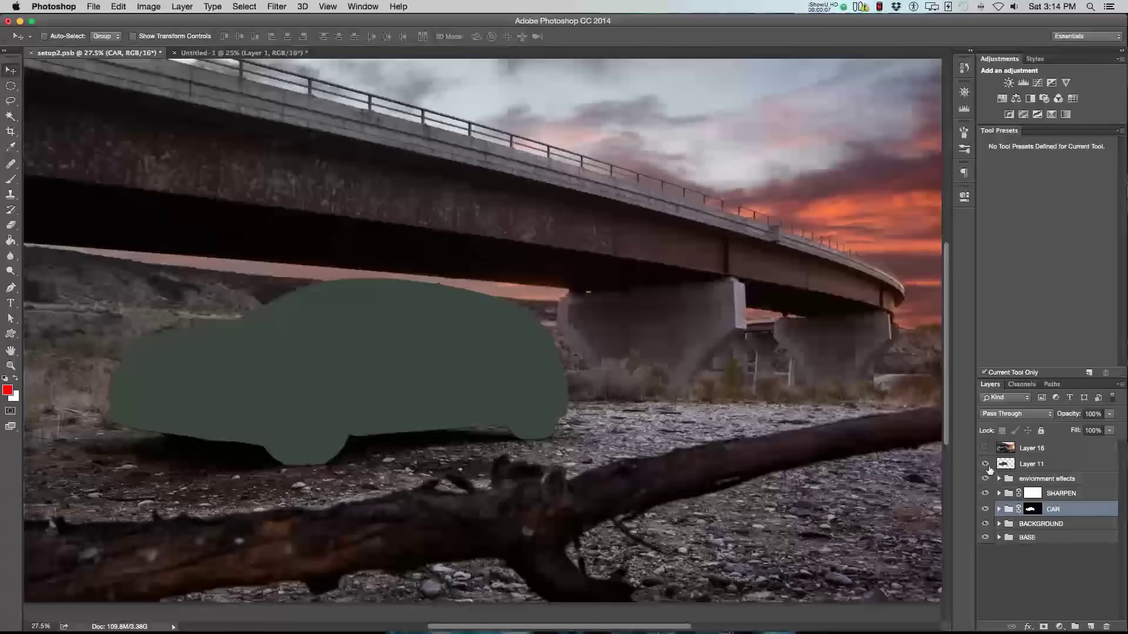
click(986, 464)
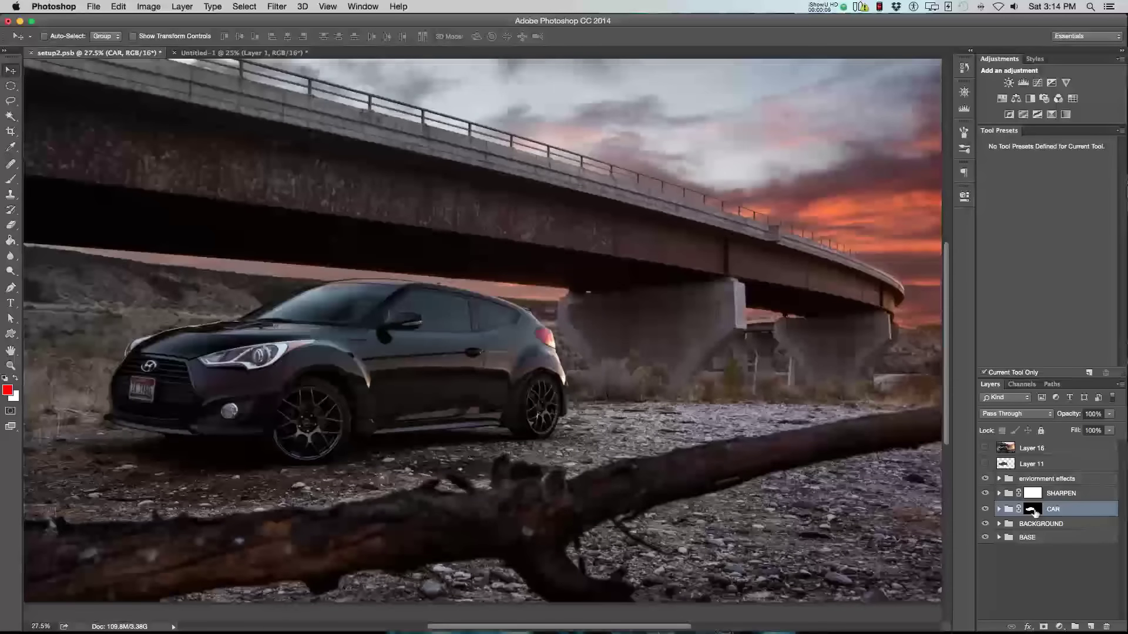
alt+click(1034, 511)
alt+click(1034, 512)
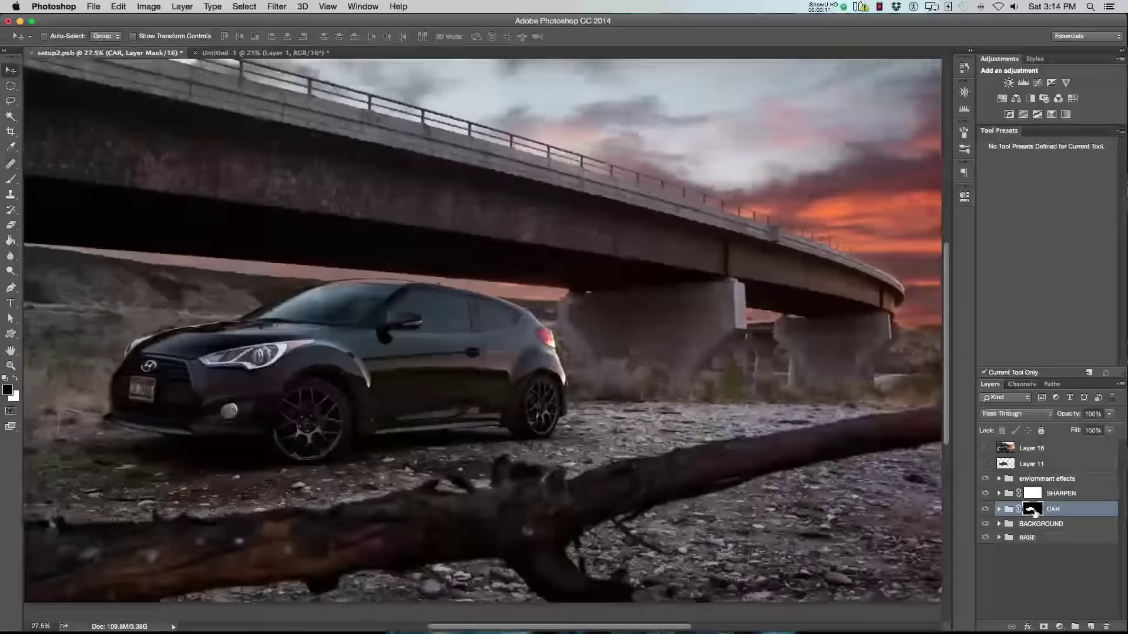
click(1007, 510)
click(999, 509)
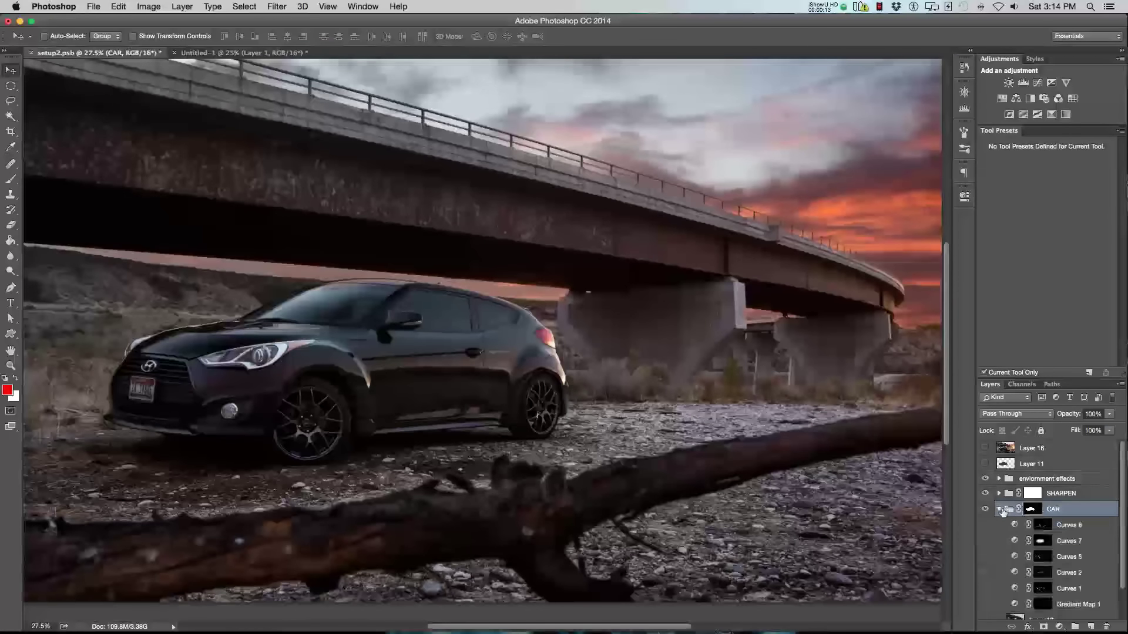
click(985, 584)
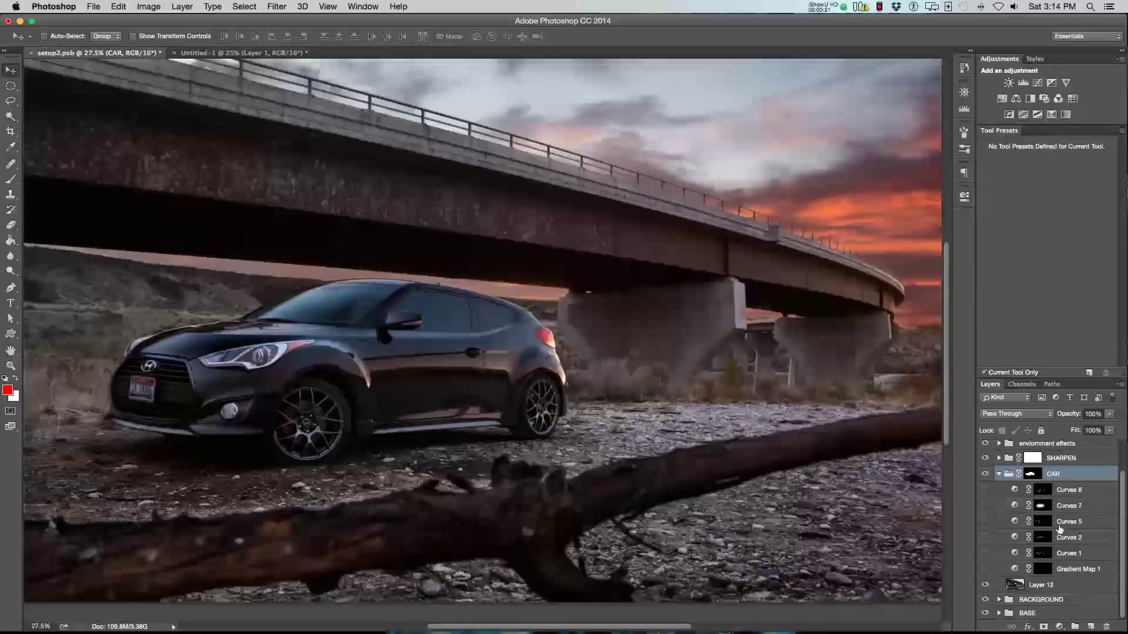
Turn on Gradient Map 1 (Color, 30%) after reviewing it, plus Curves 1 and Curves 2
click(985, 569)
double_click(1013, 569)
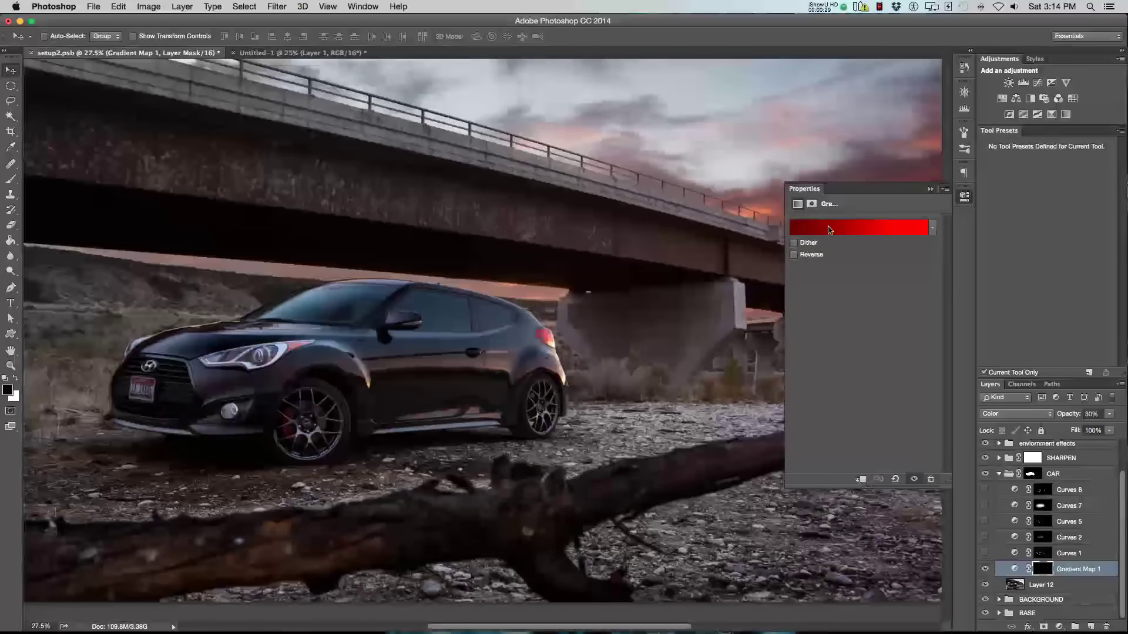
click(964, 198)
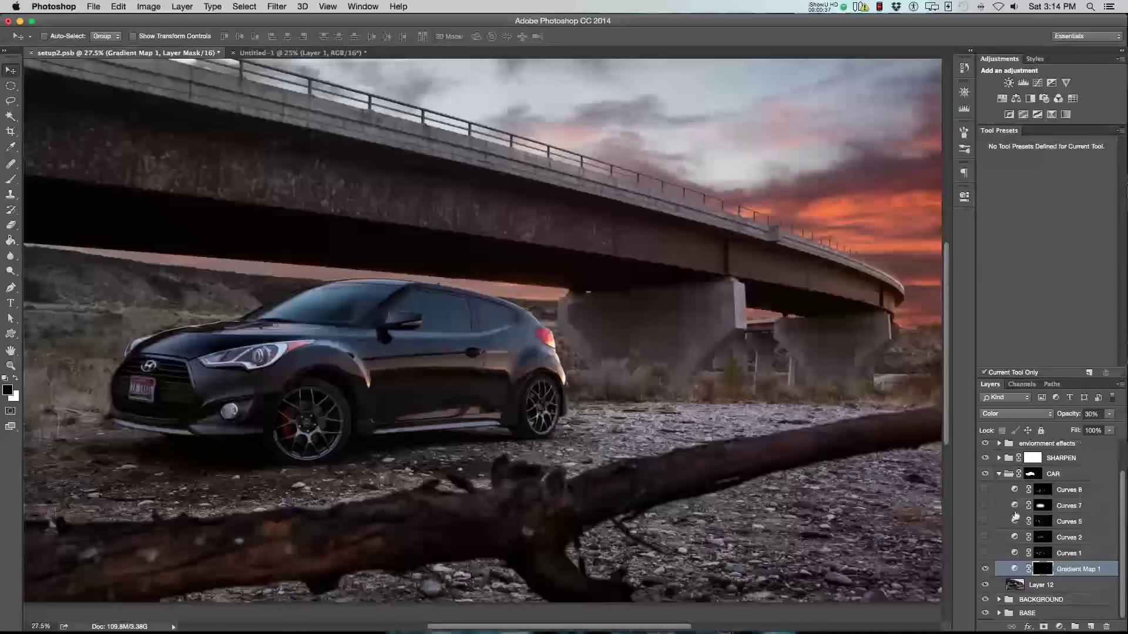
click(985, 555)
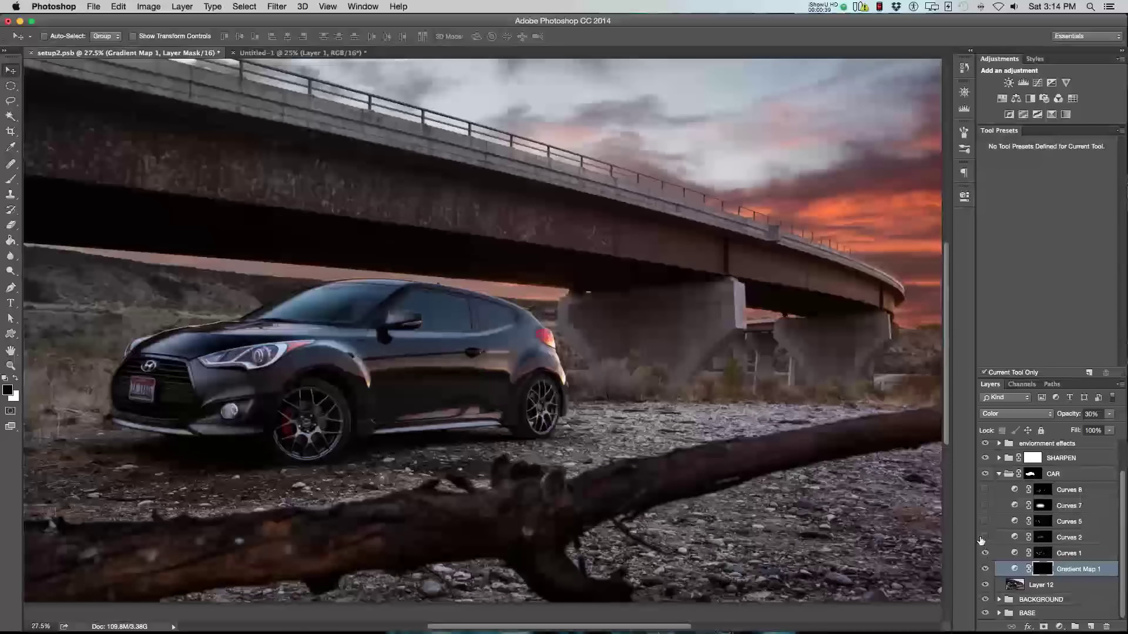
click(986, 538)
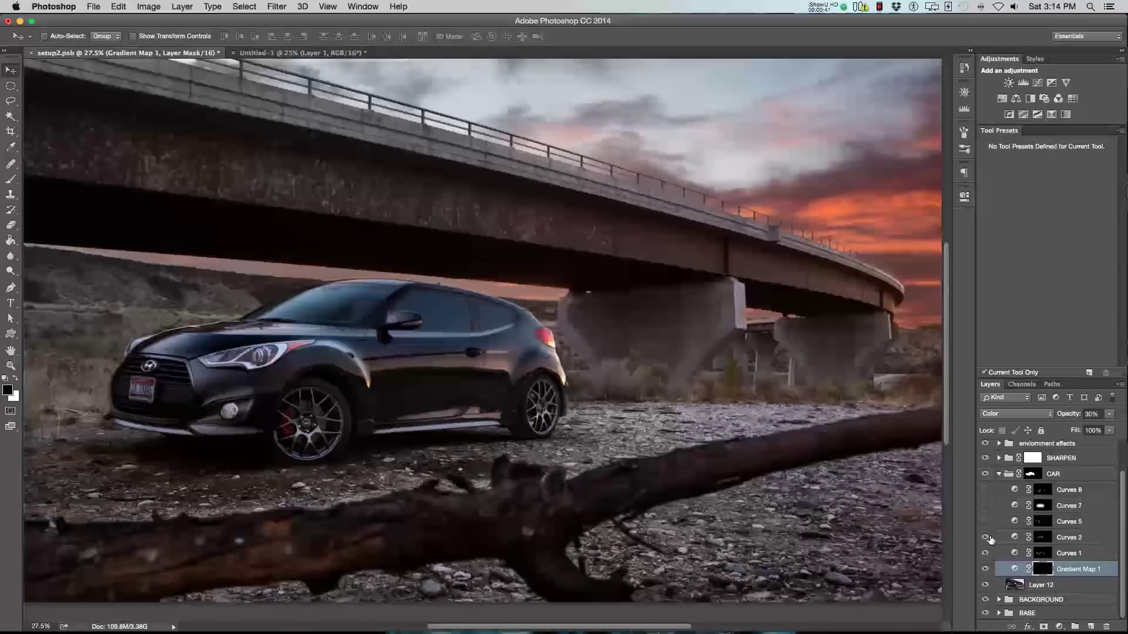
double_click(1006, 553)
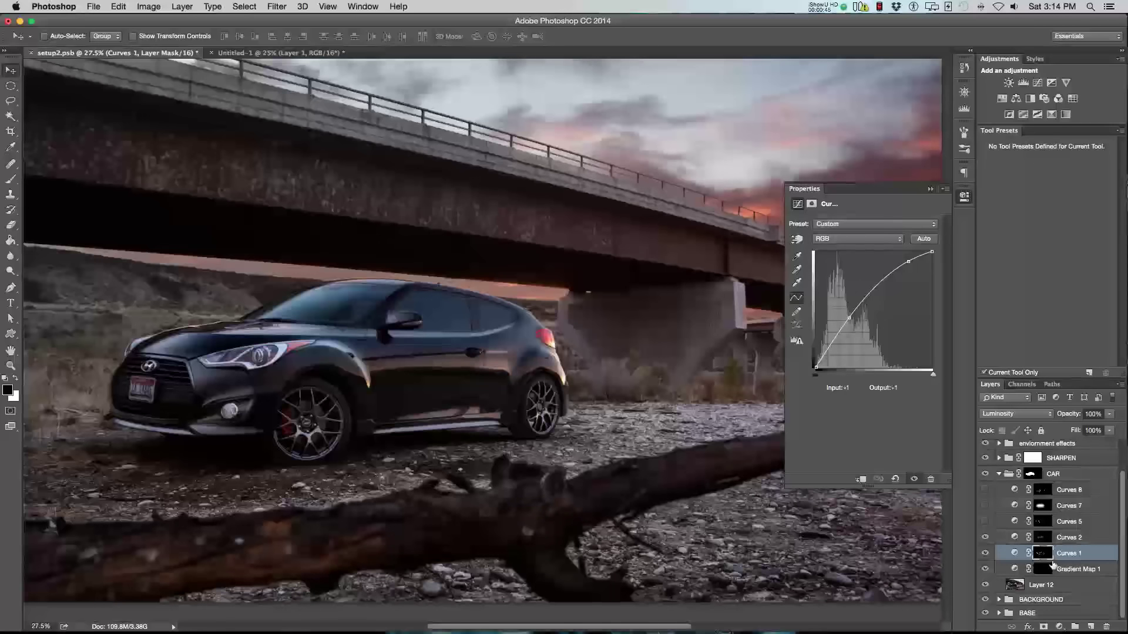
Review the Curves 2 S-curve settings and preview its mask on its own
click(1018, 539)
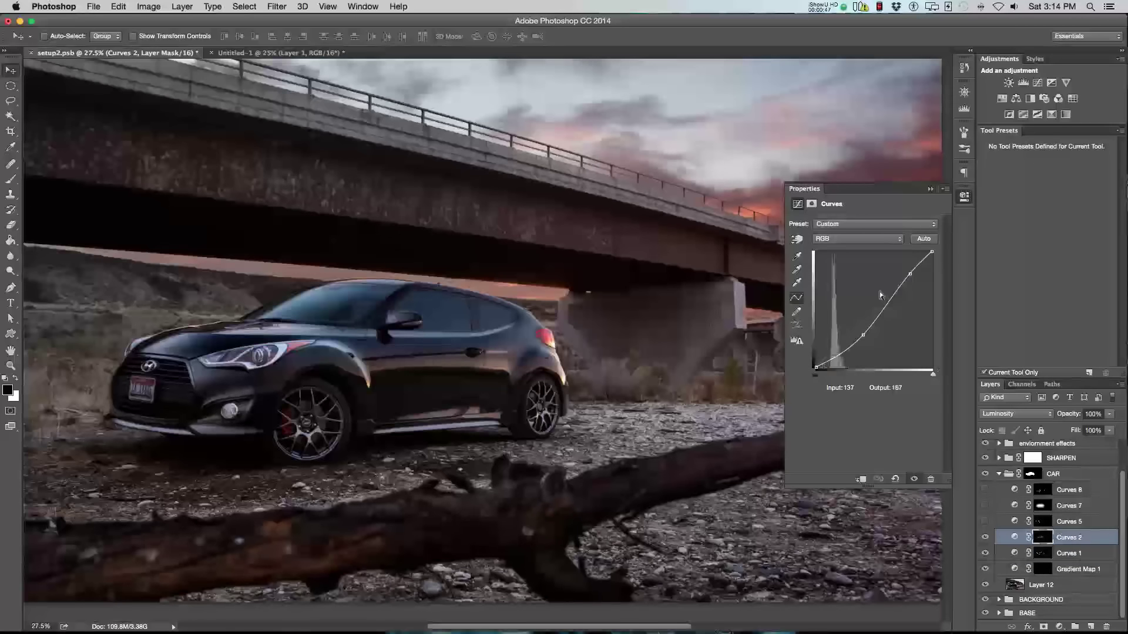
click(964, 196)
alt+click(1039, 544)
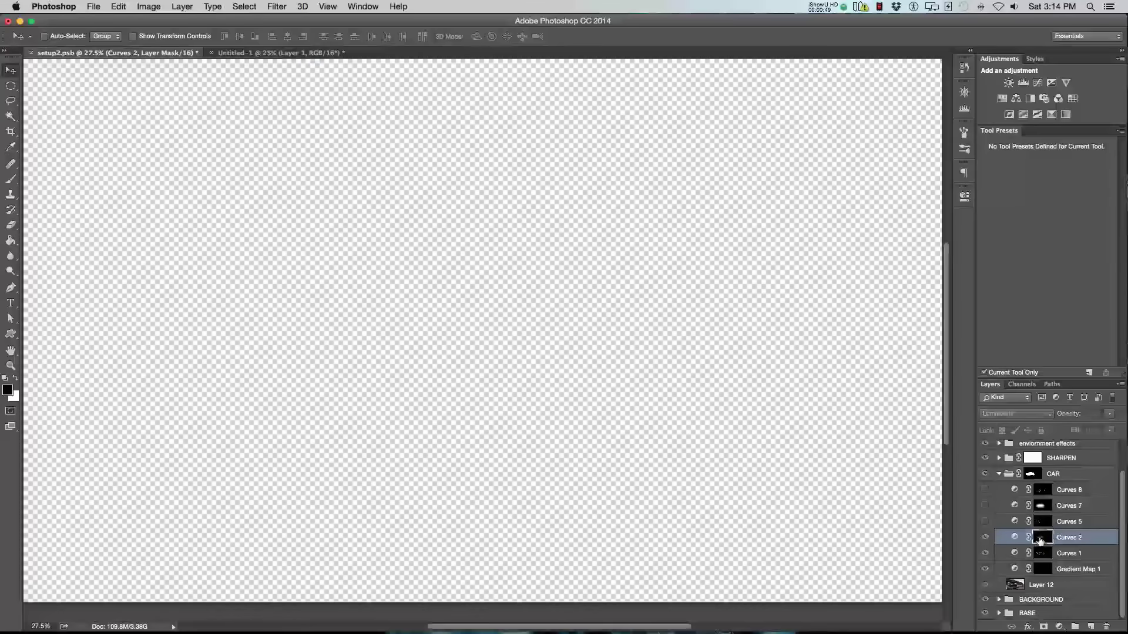
alt+click(1040, 541)
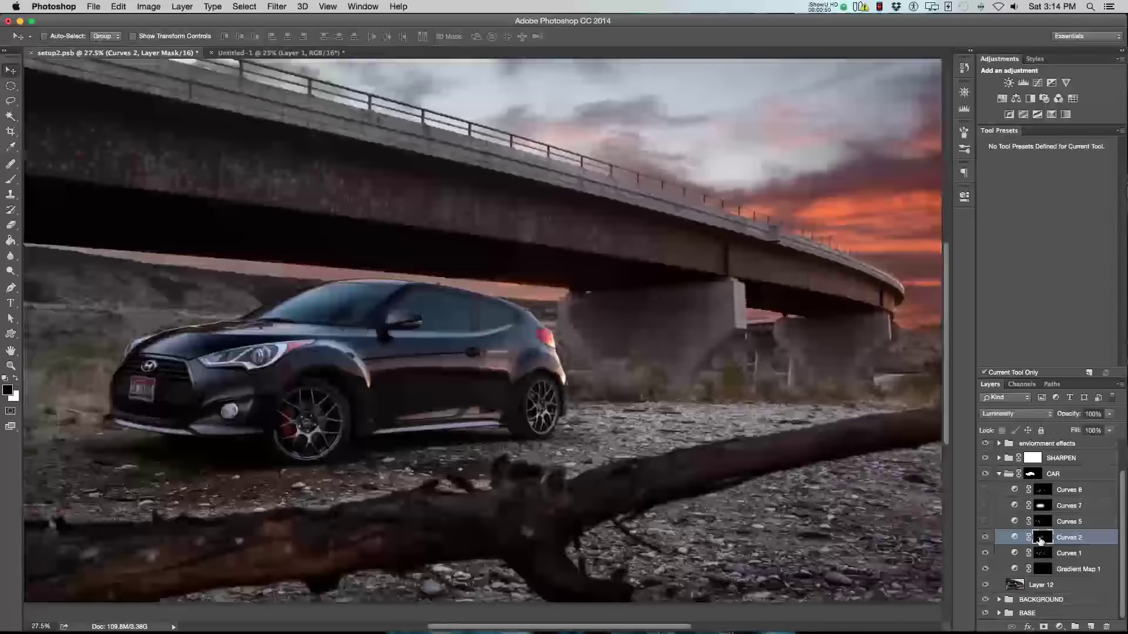
Turn on Curves 5 for headlights and wheels, and preview the Curves 7 mask
click(985, 522)
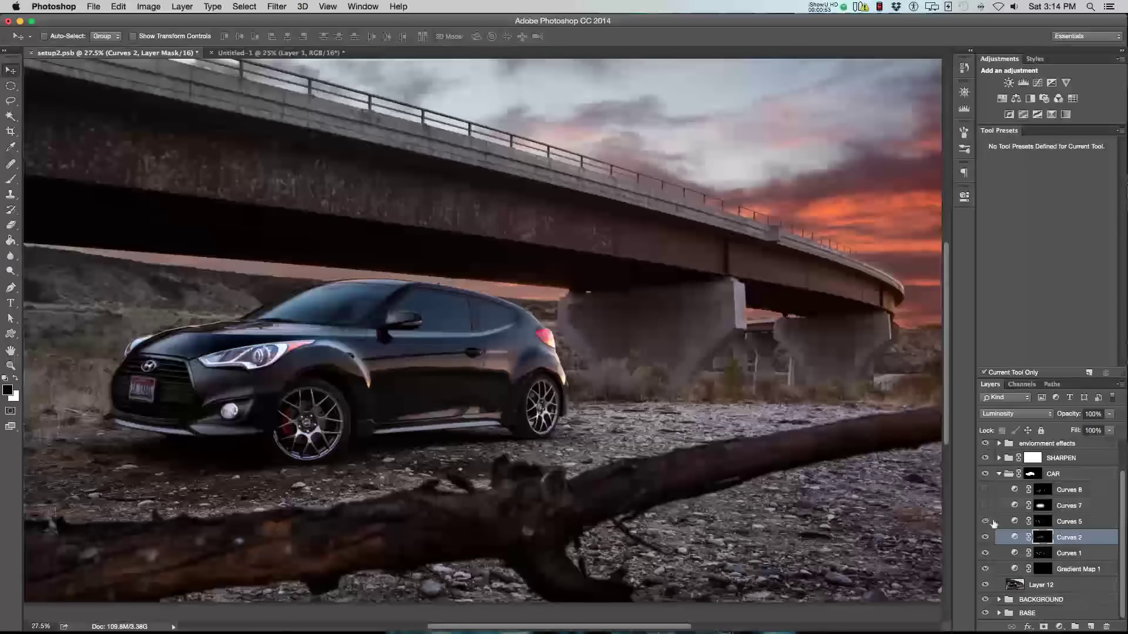
double_click(1013, 522)
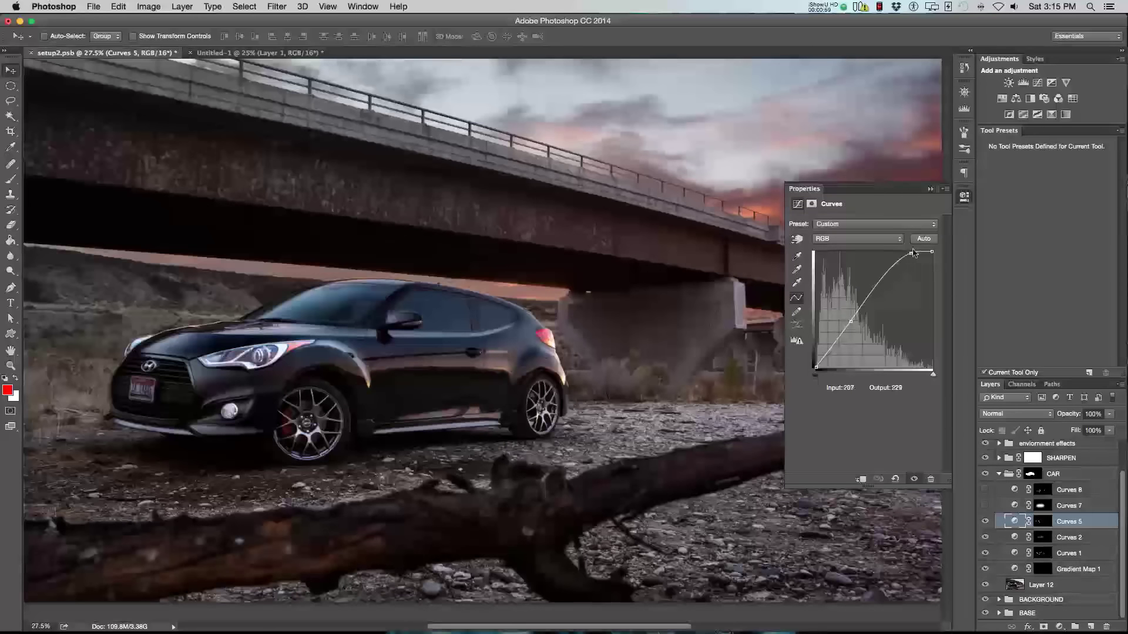
click(962, 198)
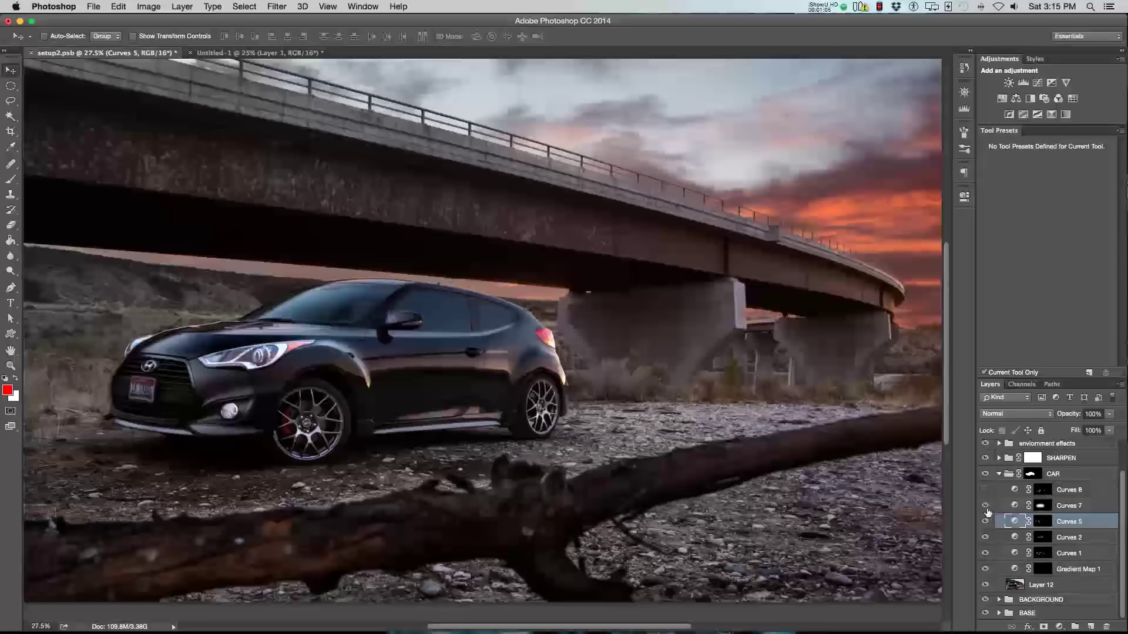
alt+click(1044, 506)
alt+click(1045, 505)
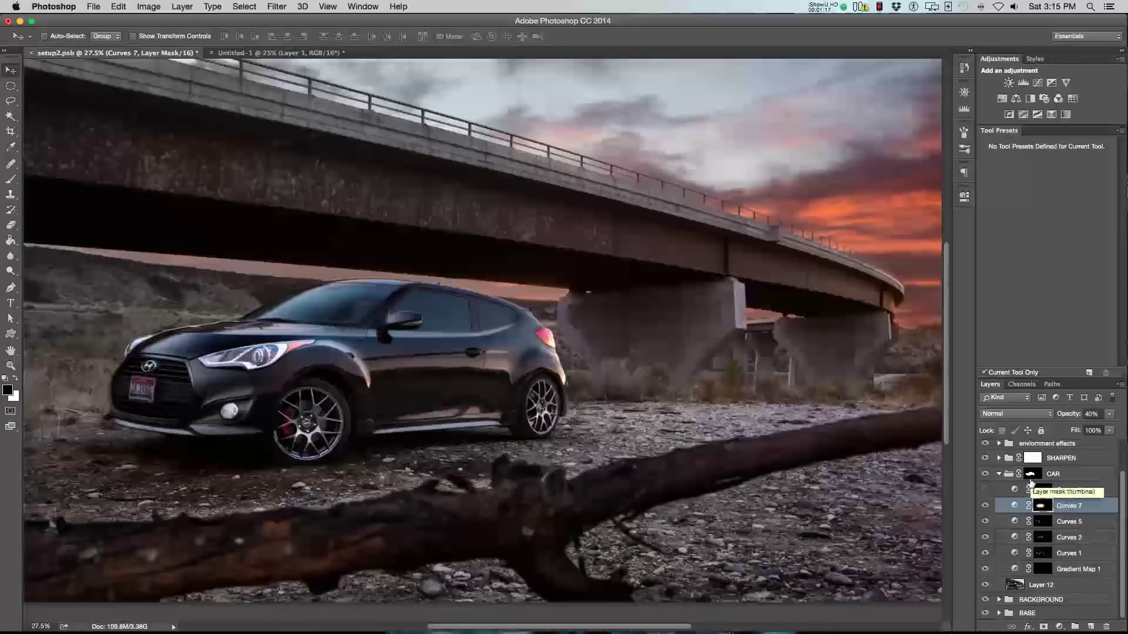
Turn on Curves 8, compare the car without it, and collapse the CAR group
click(985, 490)
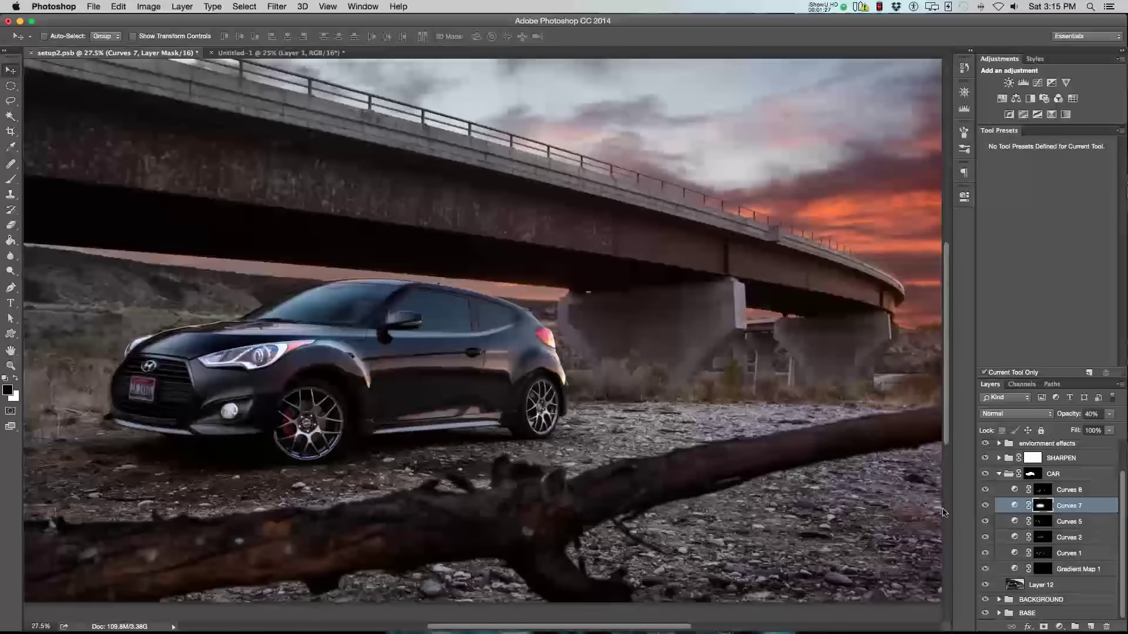
click(987, 491)
click(986, 491)
click(1000, 475)
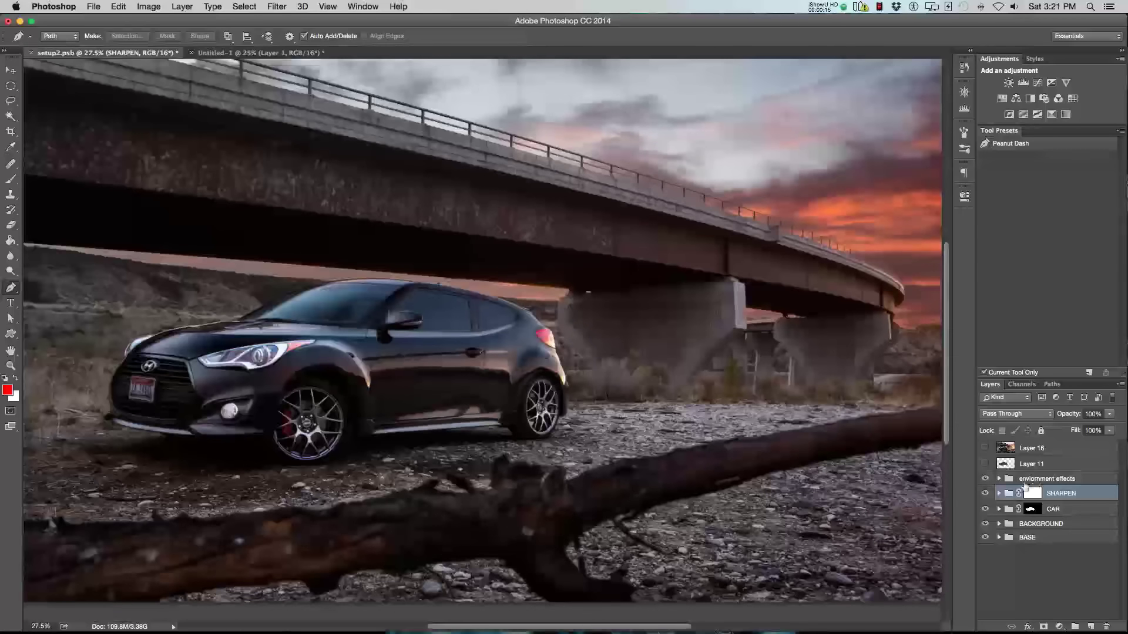
Expand SHARPEN, select Layer 15, and show the High Pass filter under Filter > Other
click(999, 494)
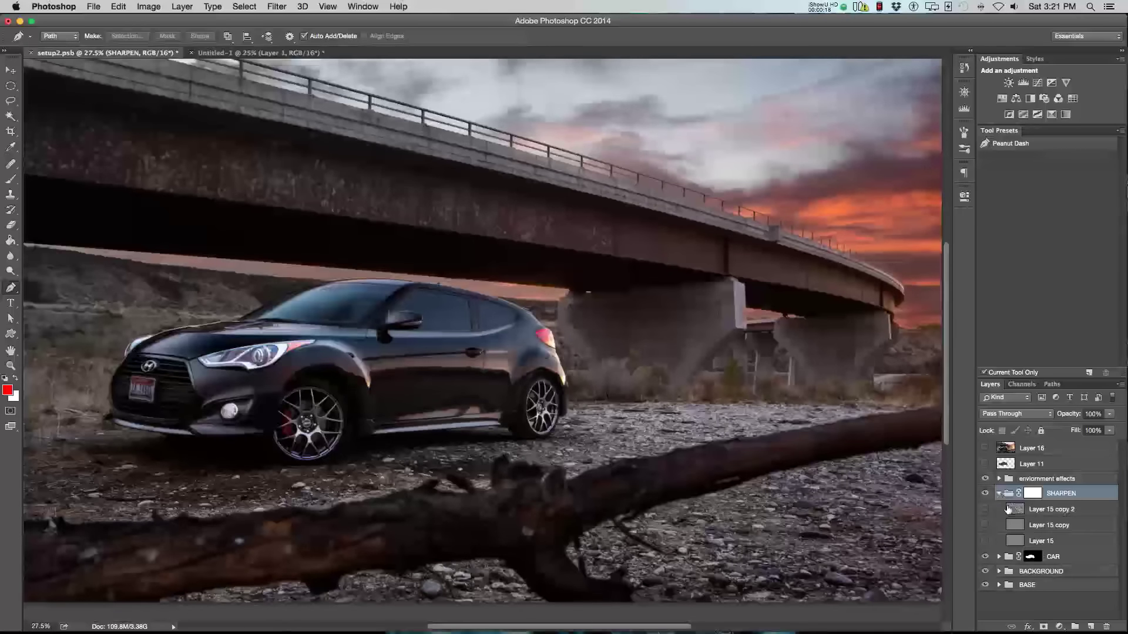
click(1004, 547)
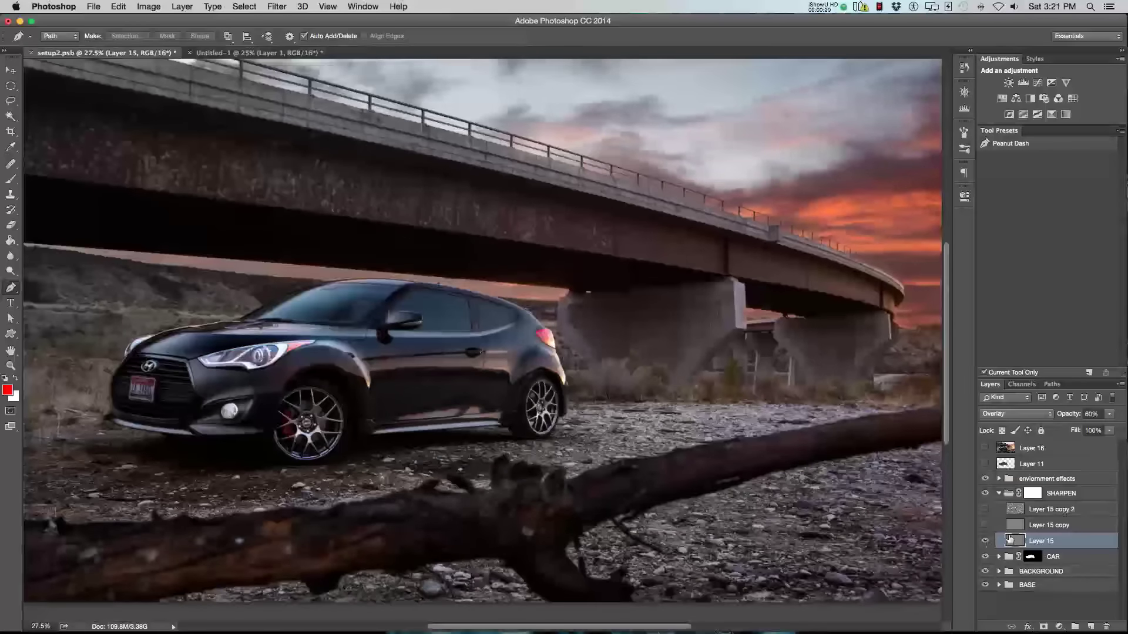
click(277, 6)
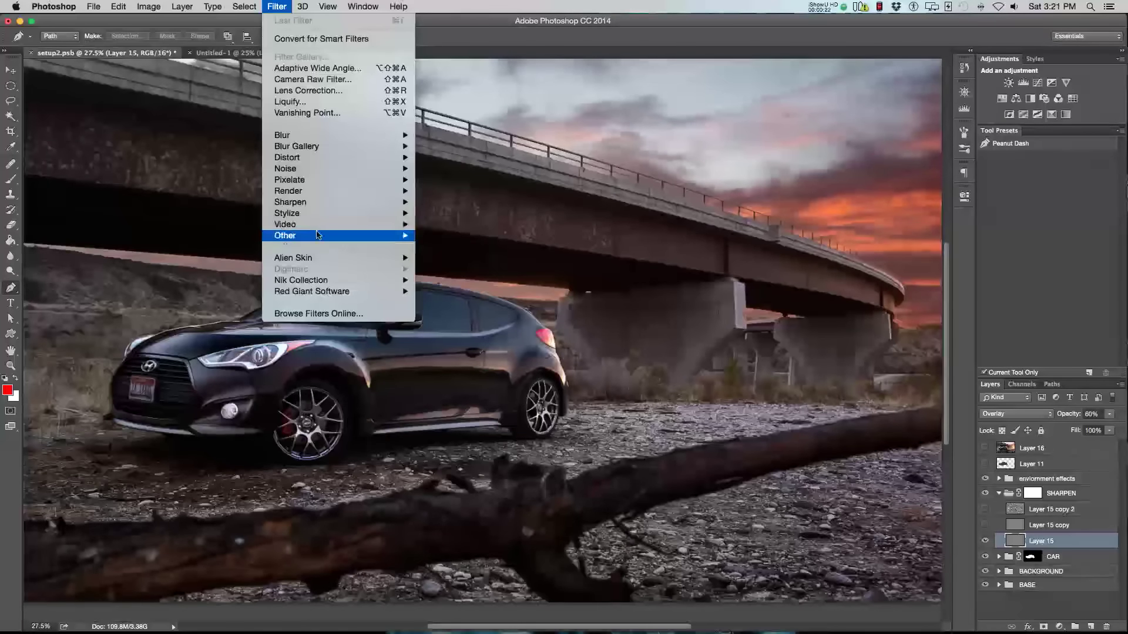
mouse_move(317, 235)
click(284, 6)
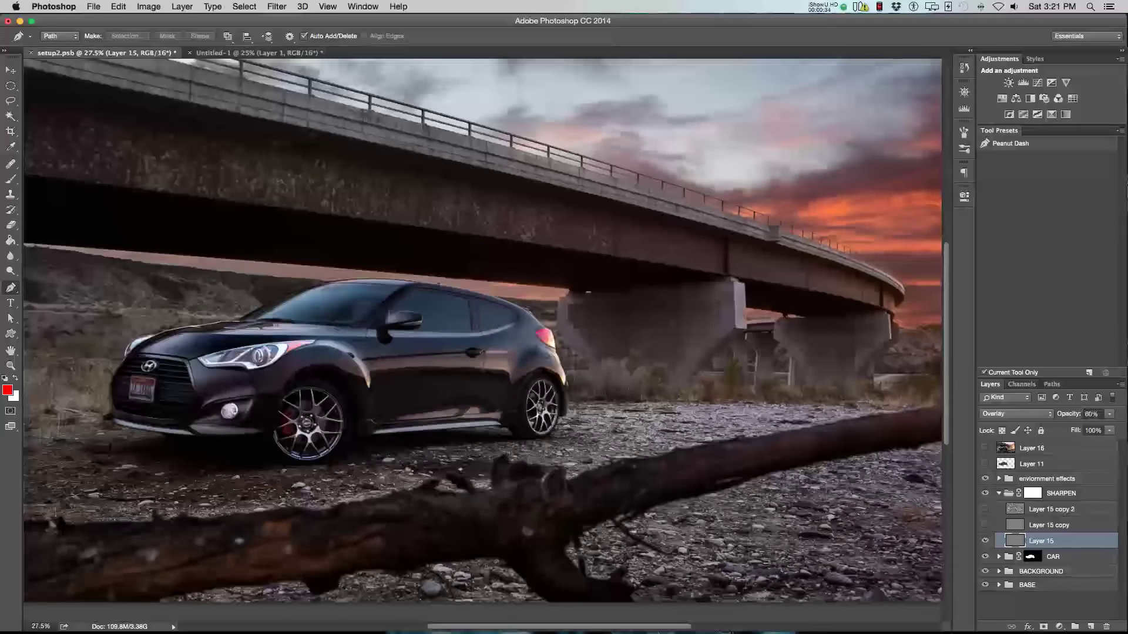
Turn on Layer 15 copy and copy 2, comparing copy 2 at 100% versus 20% opacity
click(985, 525)
click(1025, 531)
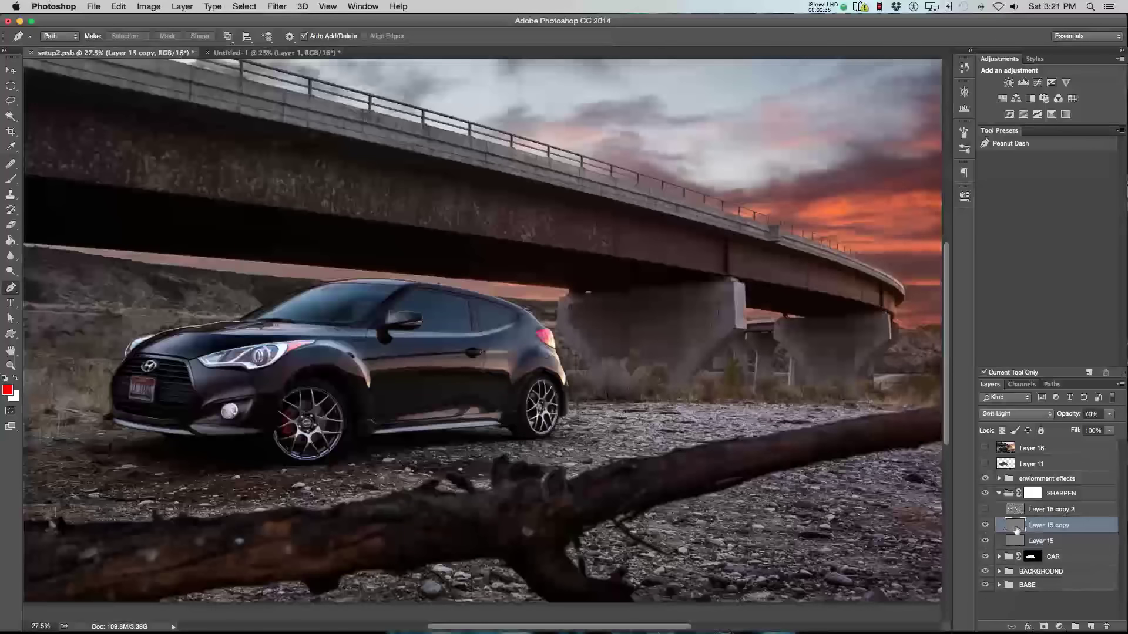
click(986, 509)
click(1017, 510)
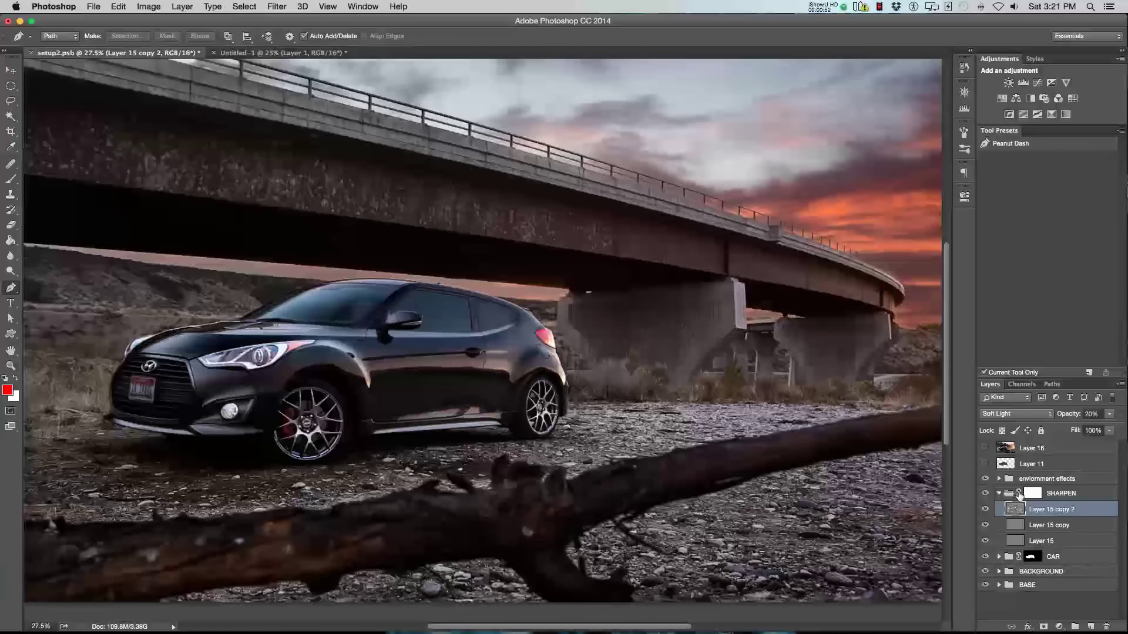
key(0)
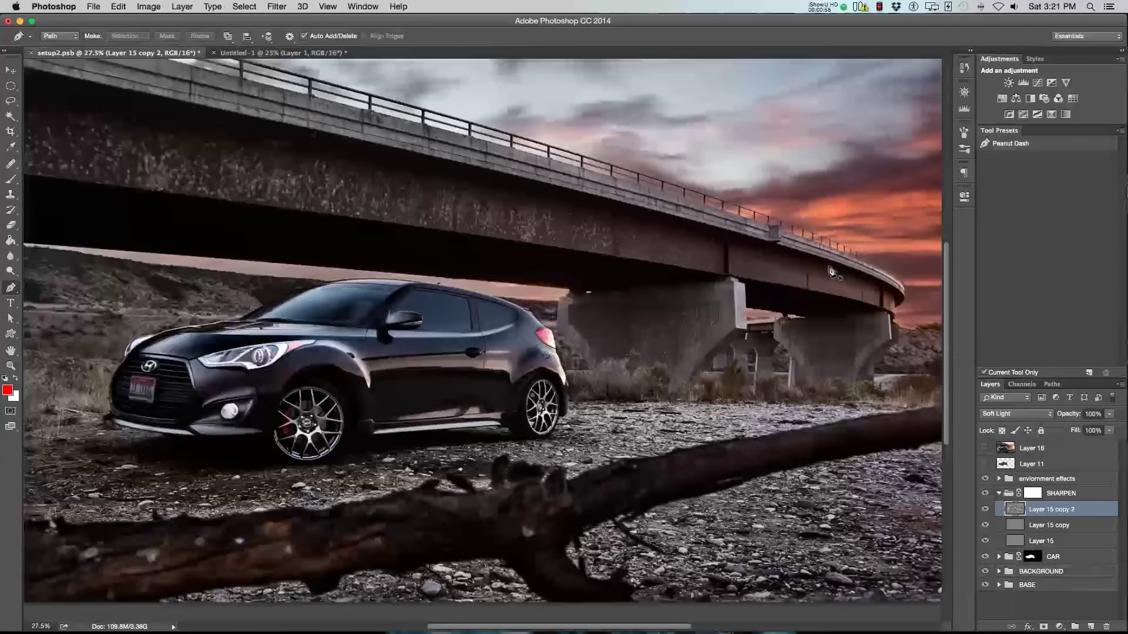
key(2)
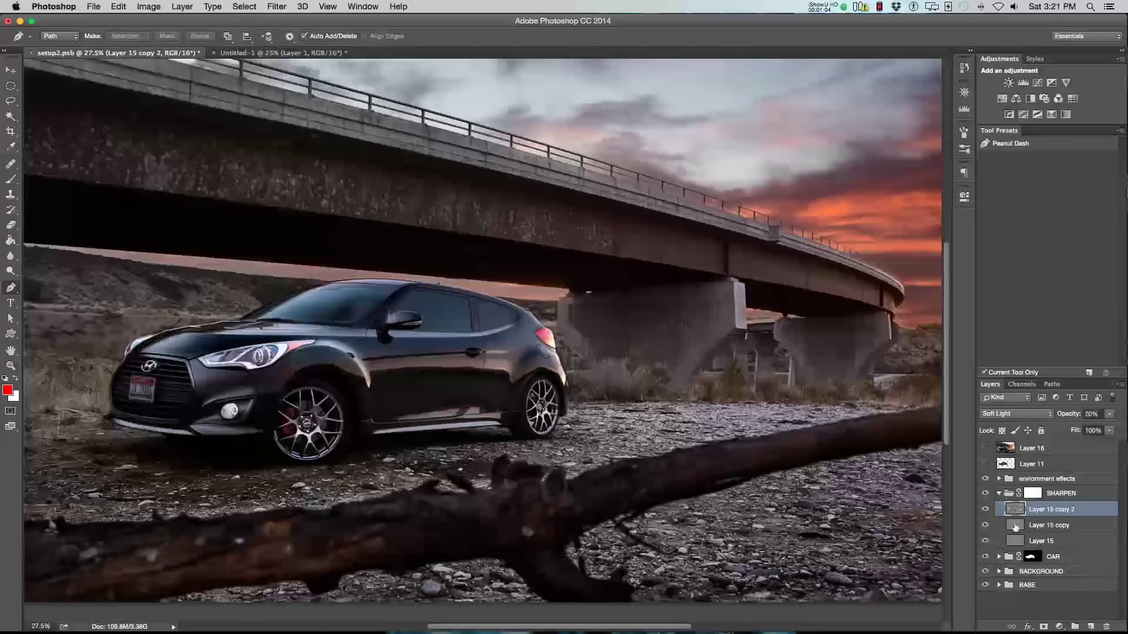
Check the blend settings of the three sharpening layers, then collapse the SHARPEN group
click(1017, 526)
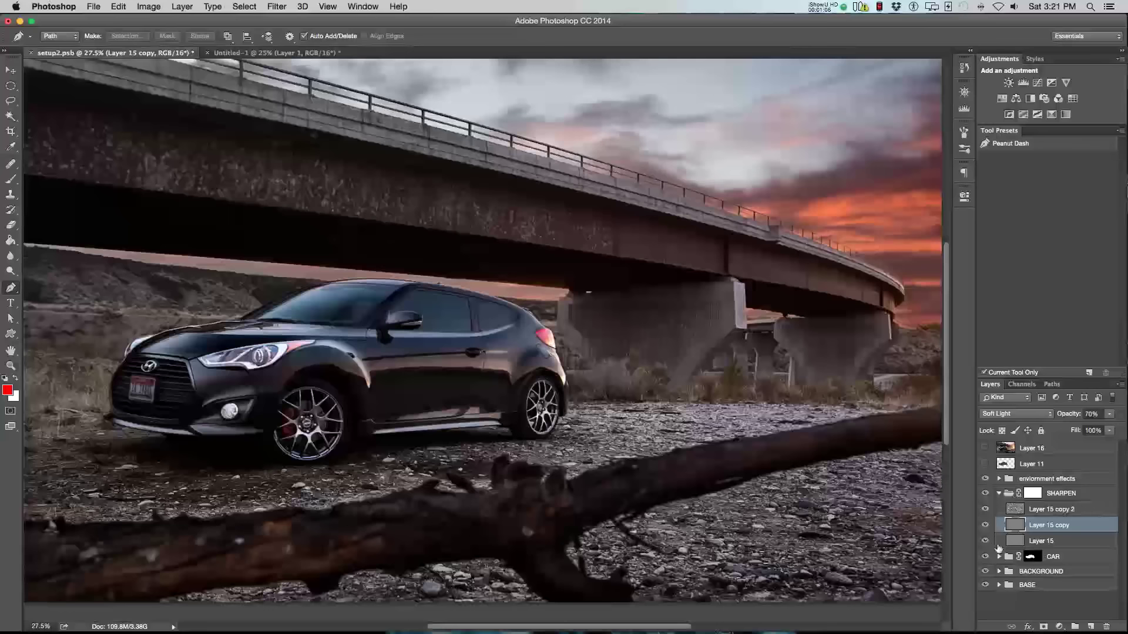
click(1014, 543)
click(1018, 511)
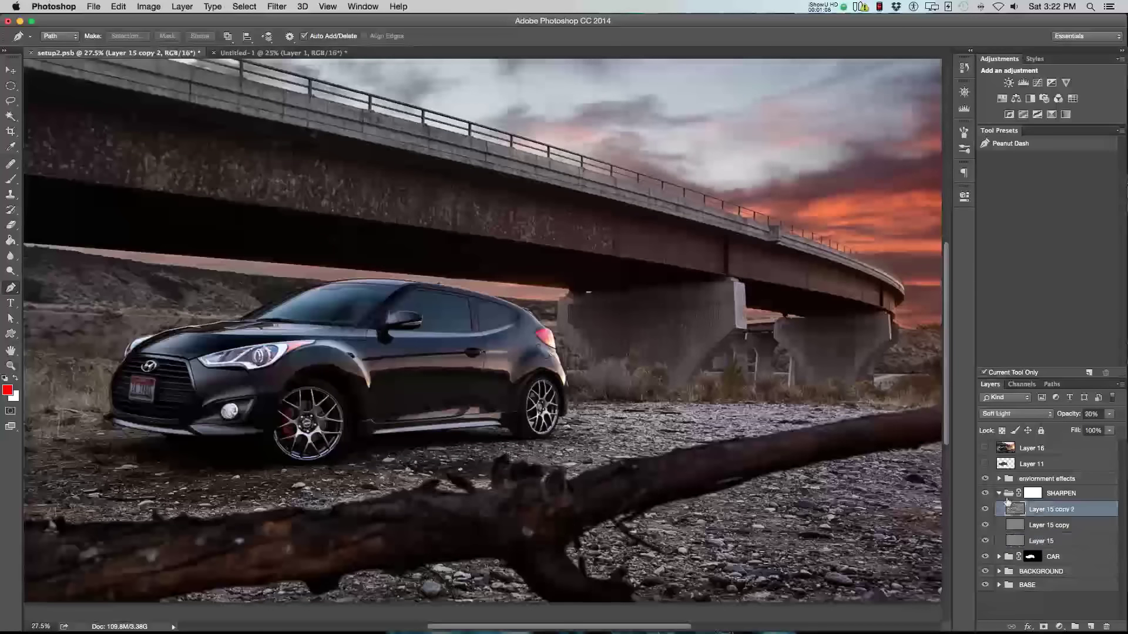
click(1006, 497)
click(1000, 493)
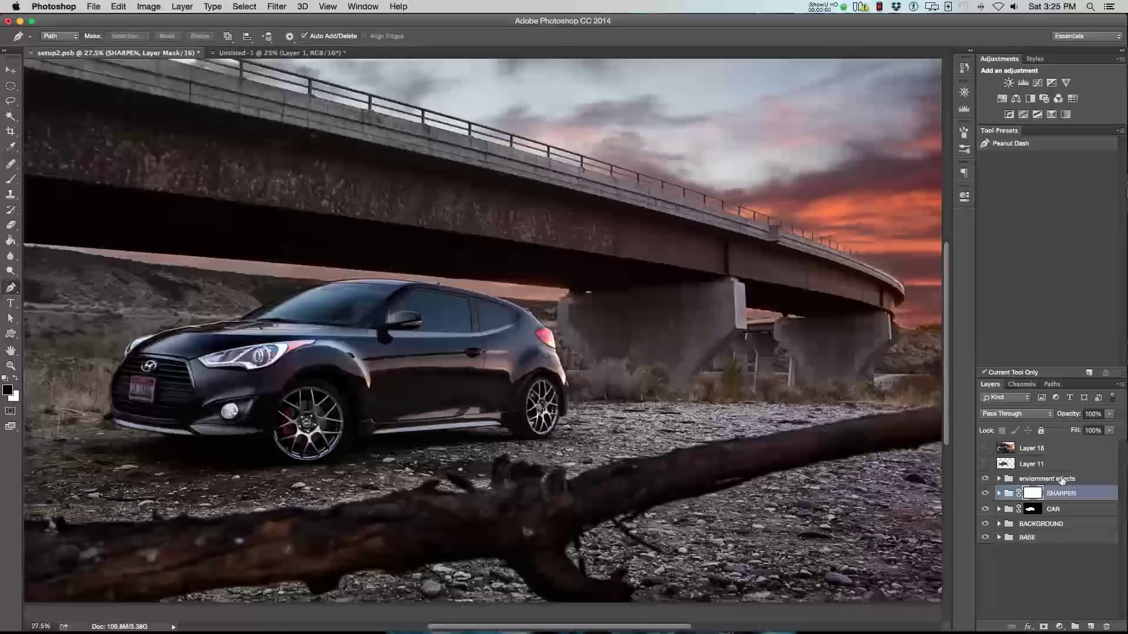
Select and expand the enviornment effects group to reveal its layers
click(1057, 478)
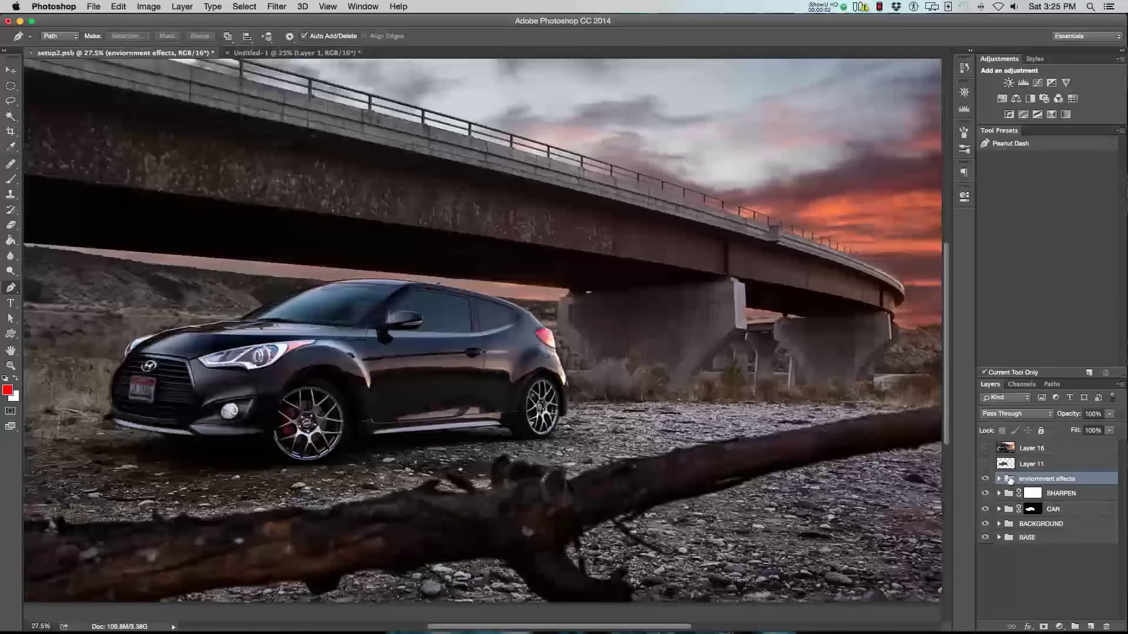
click(1000, 479)
scroll(1031, 483, down, 1)
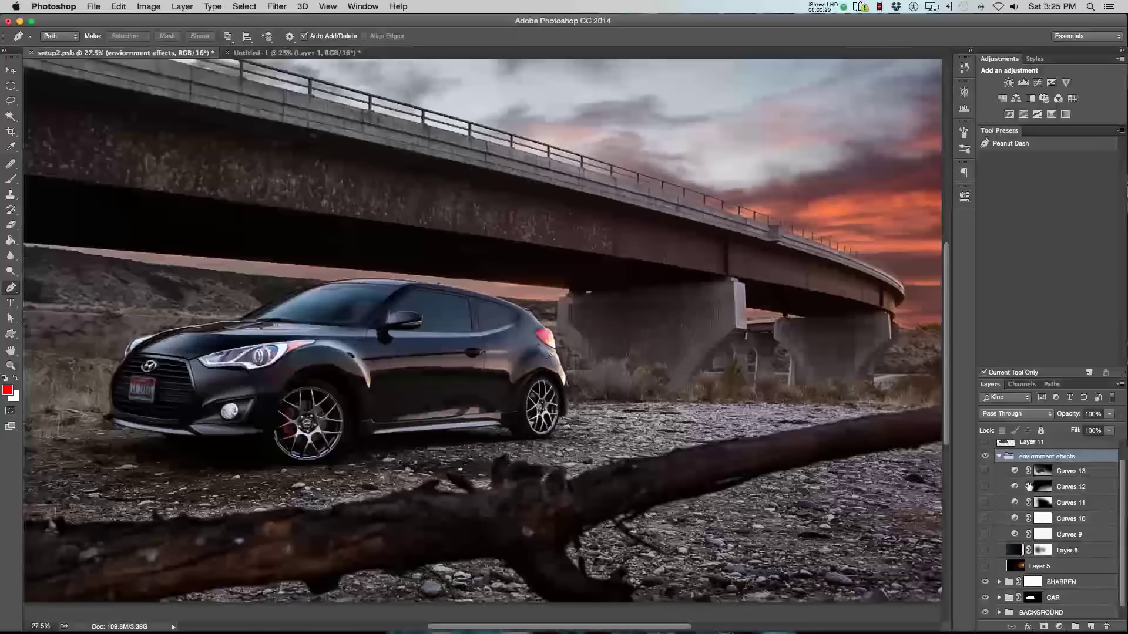
Show Layer 5's Screen sun glow, compare it with BACKGROUND hidden, then enable Layer 6's teal tint
click(1034, 567)
click(985, 566)
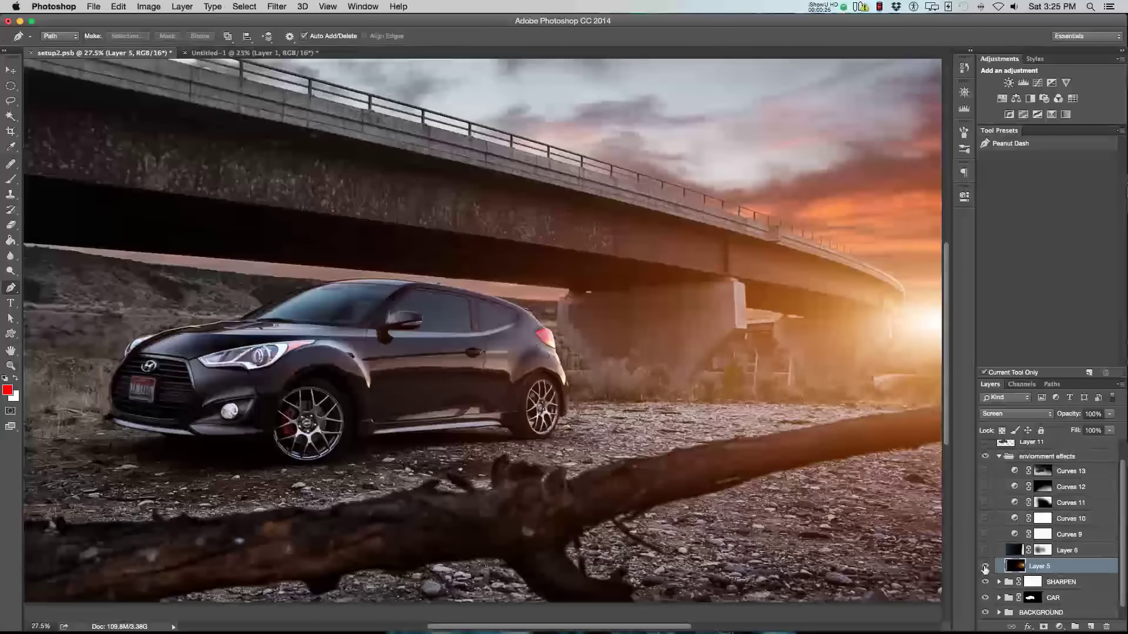
click(985, 567)
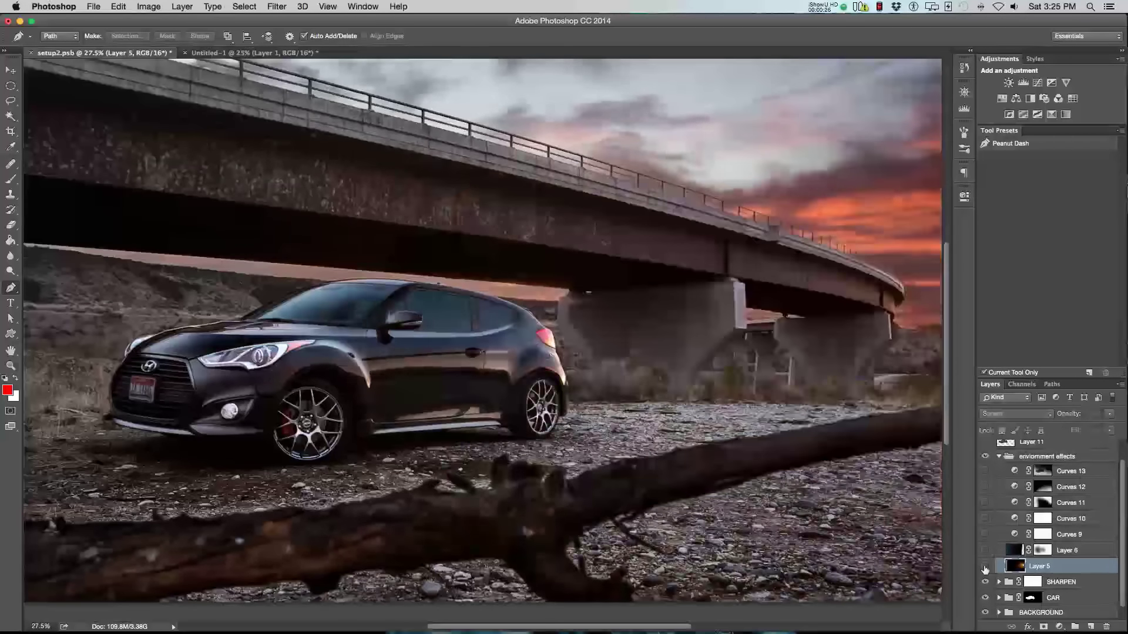
click(985, 613)
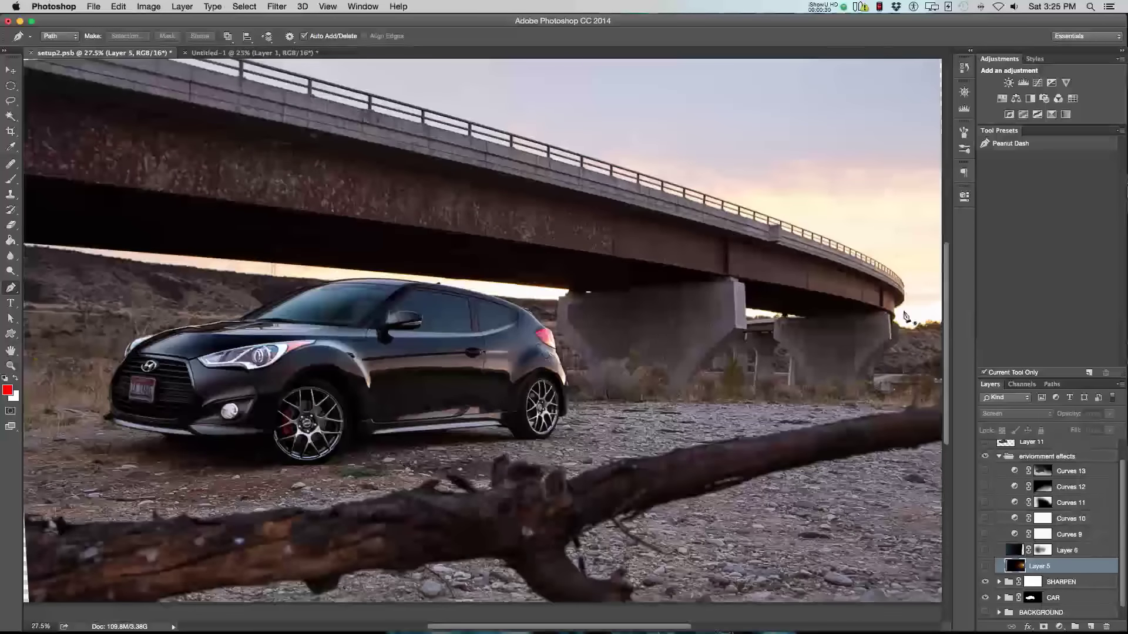
click(985, 568)
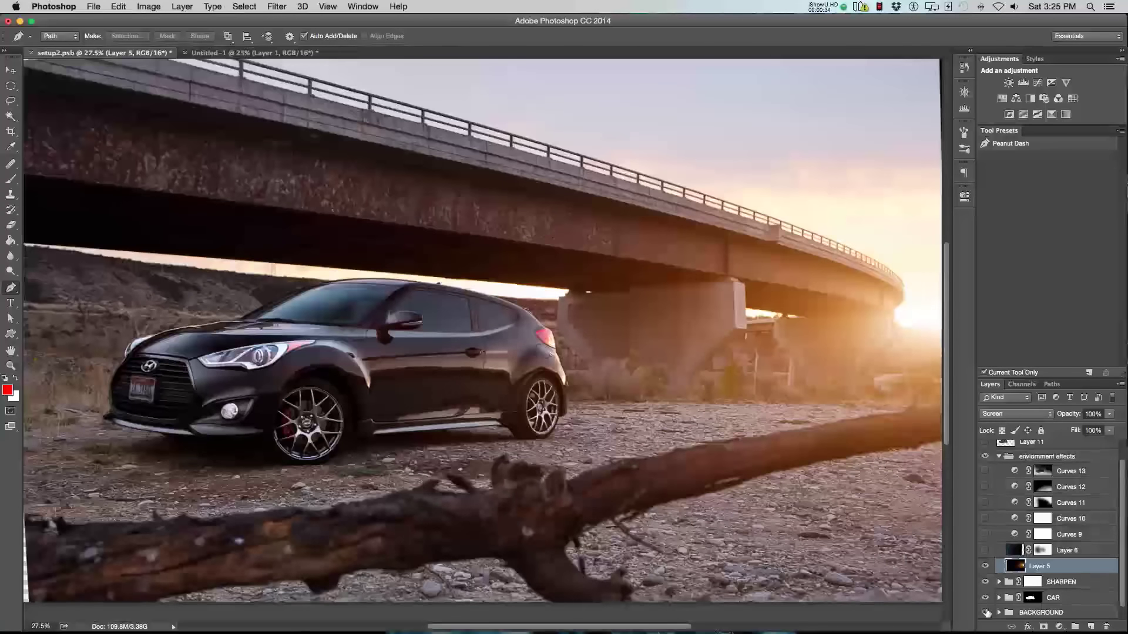
click(985, 612)
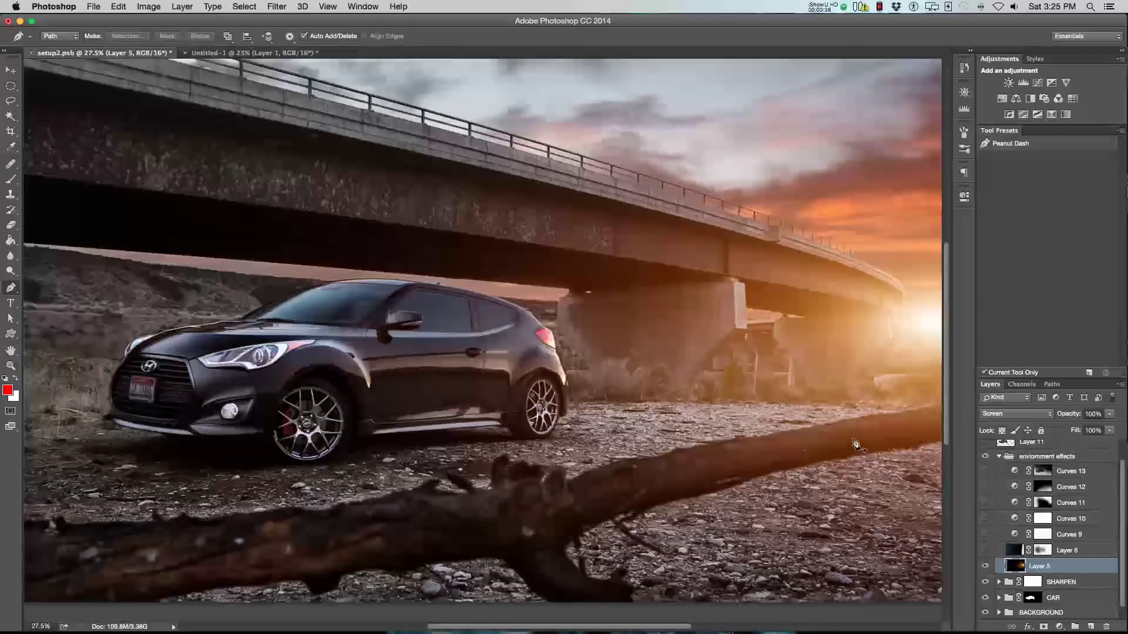
click(985, 551)
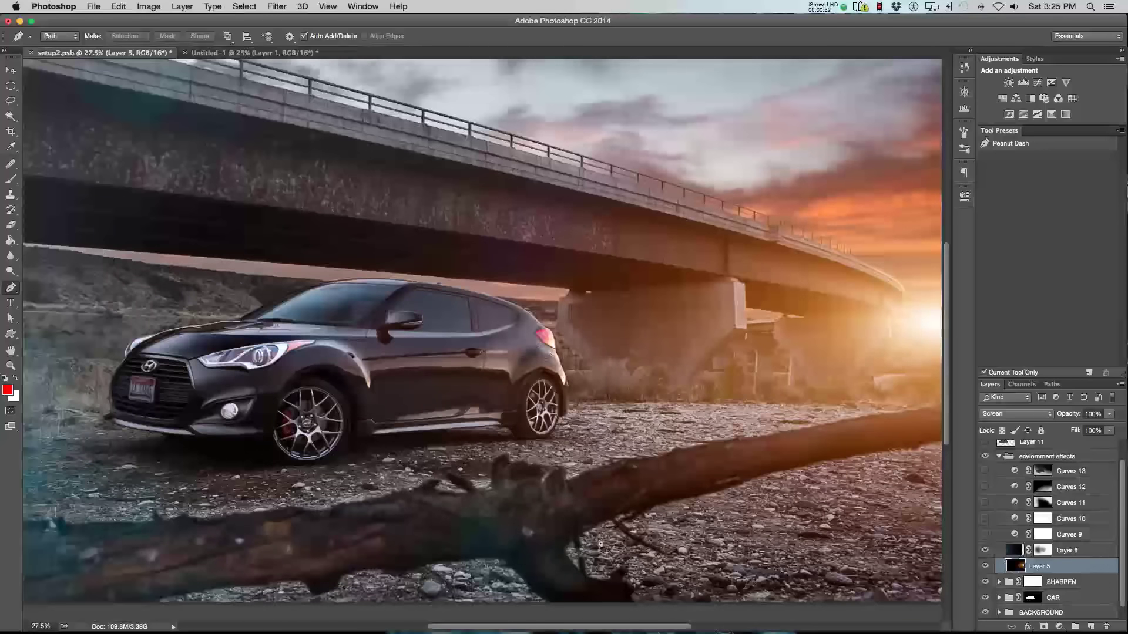
Turn on Curves 9 to brighten the sky and inspect its curve
click(1014, 535)
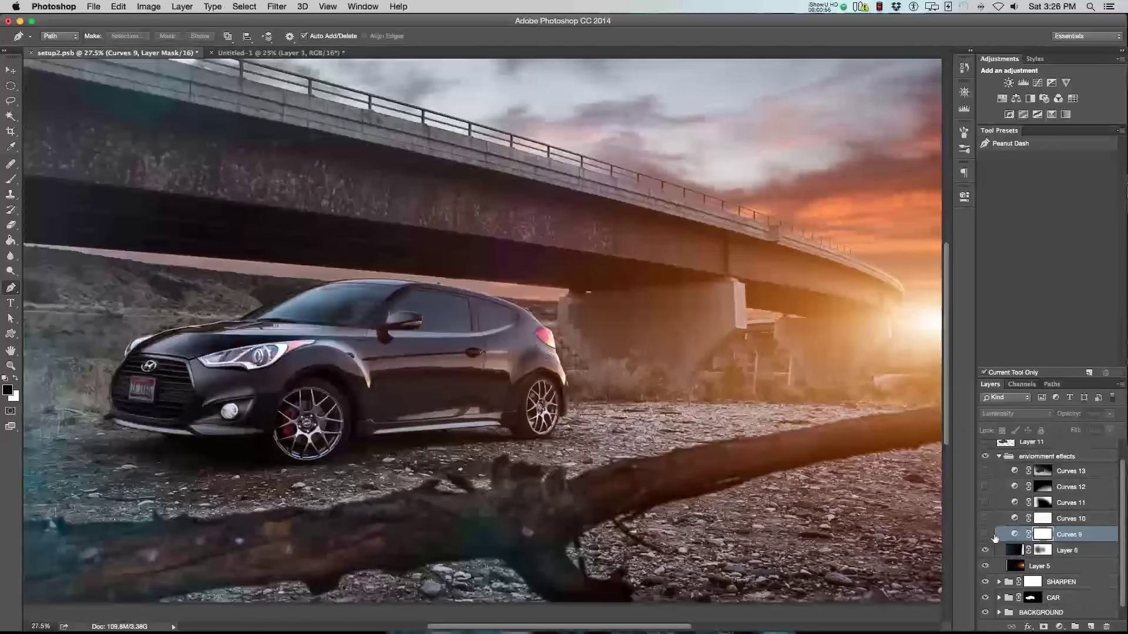
click(985, 535)
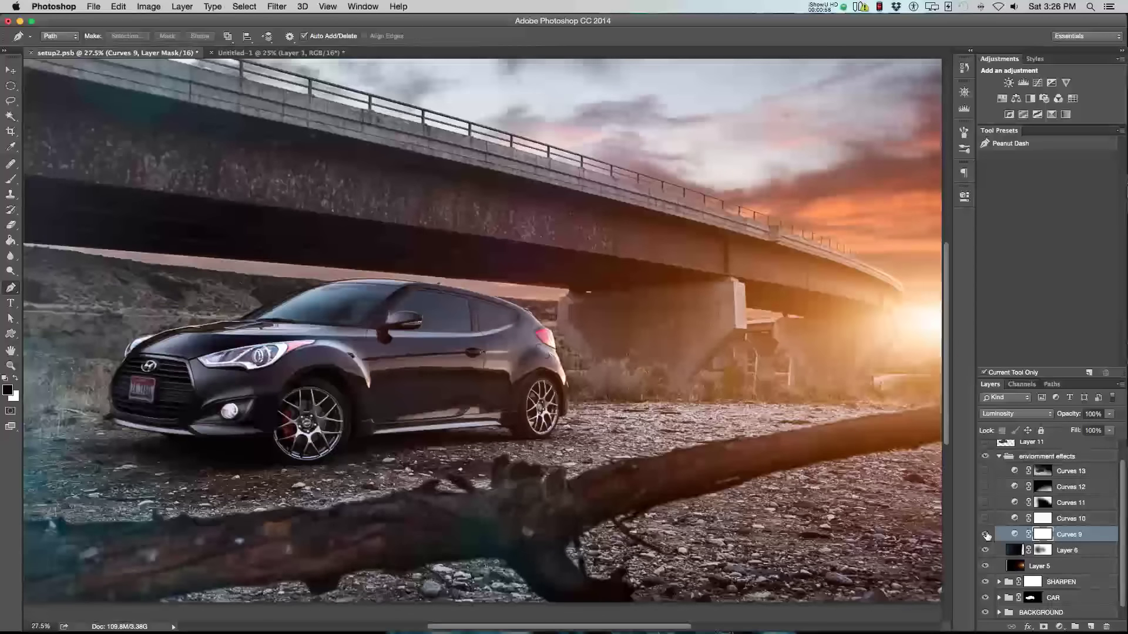
double_click(1015, 535)
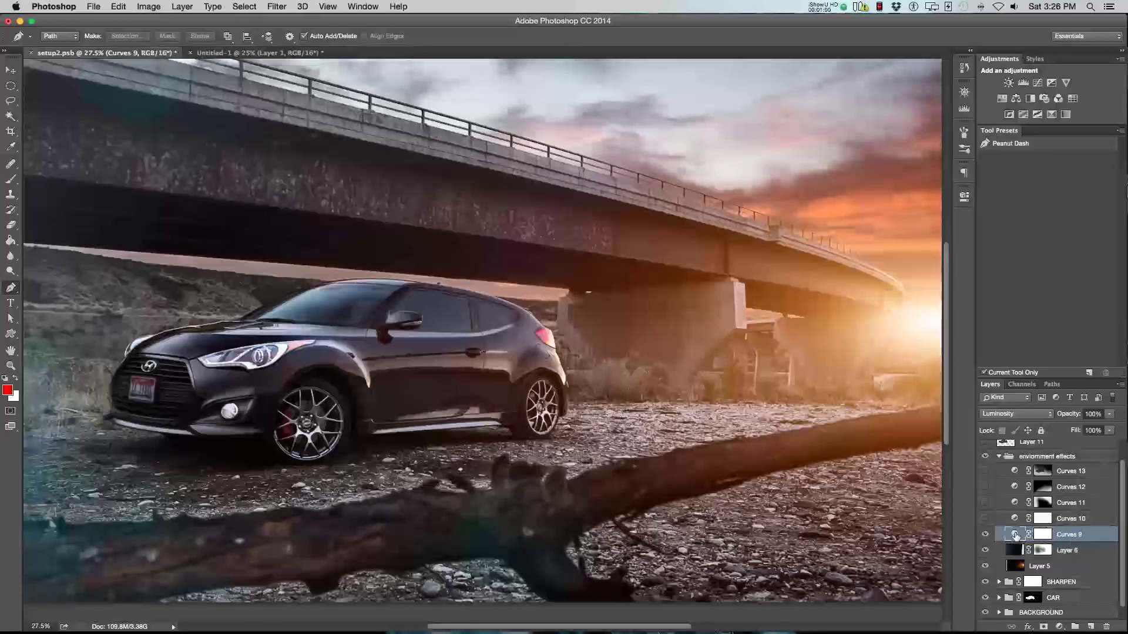
click(964, 196)
Enable the warming Curves 10, check its Red channel curve and before/after, then enable Curves 11
click(985, 519)
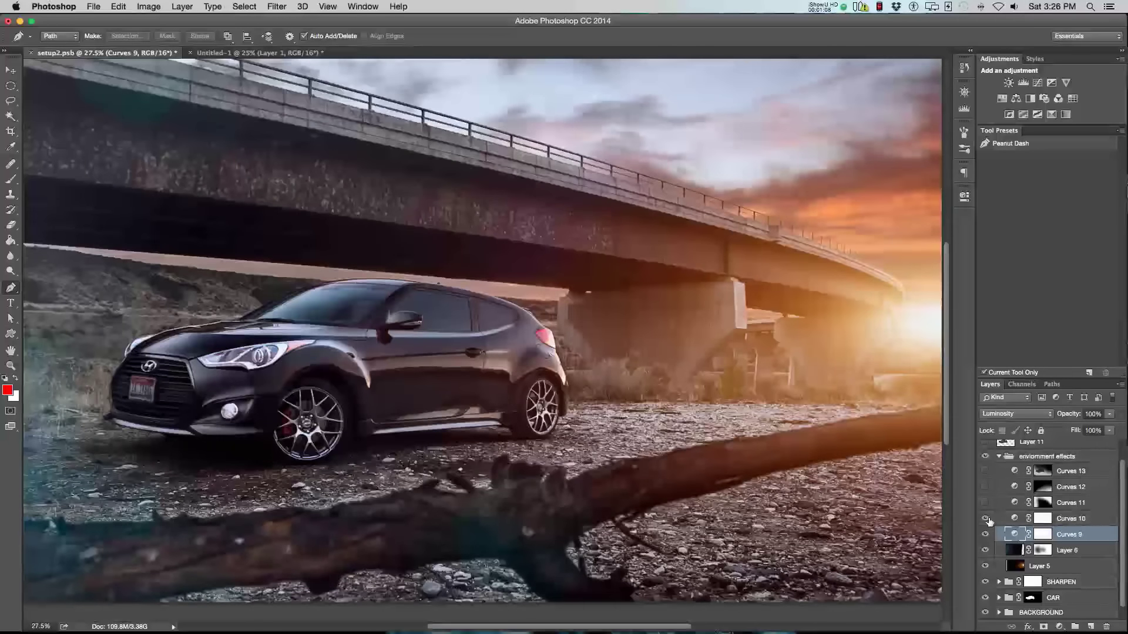
double_click(1013, 519)
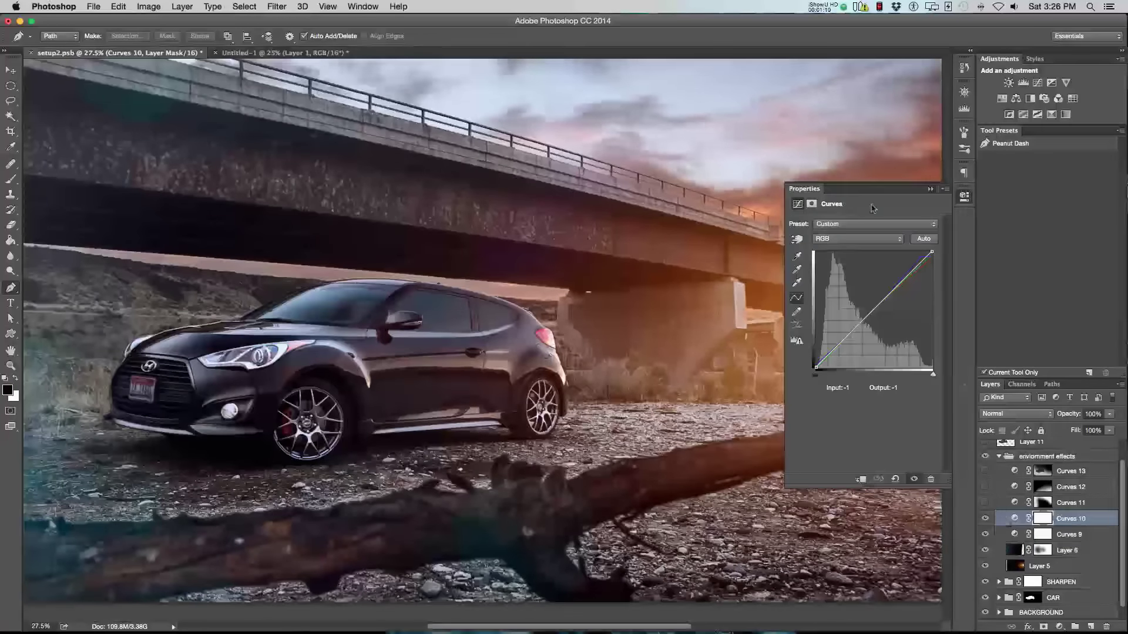
click(841, 240)
click(841, 247)
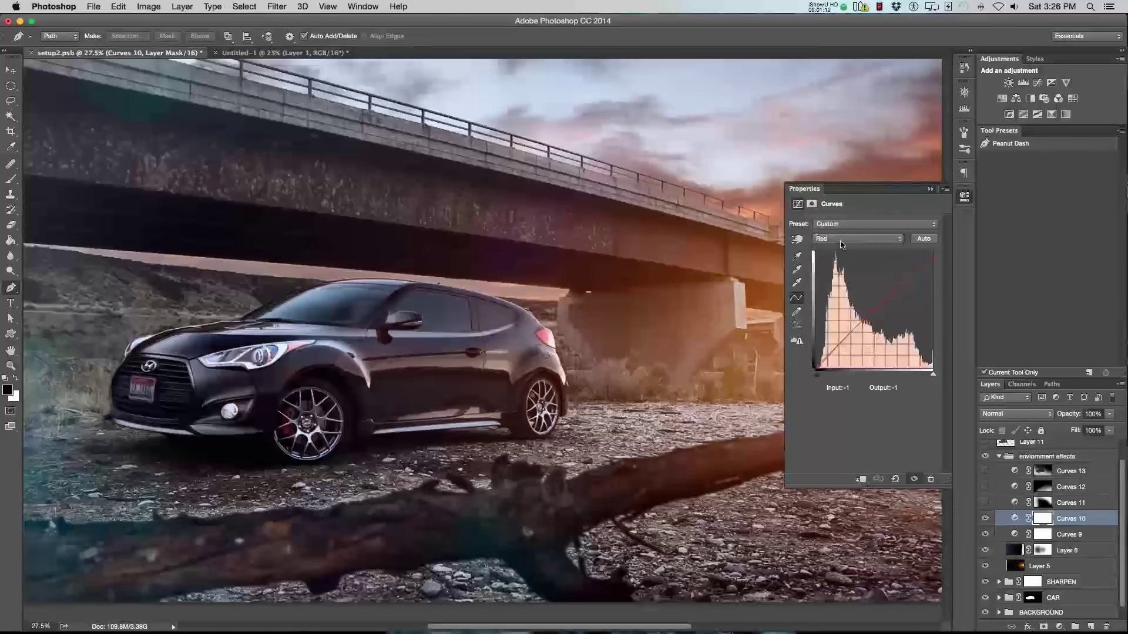
click(841, 239)
click(842, 240)
click(964, 196)
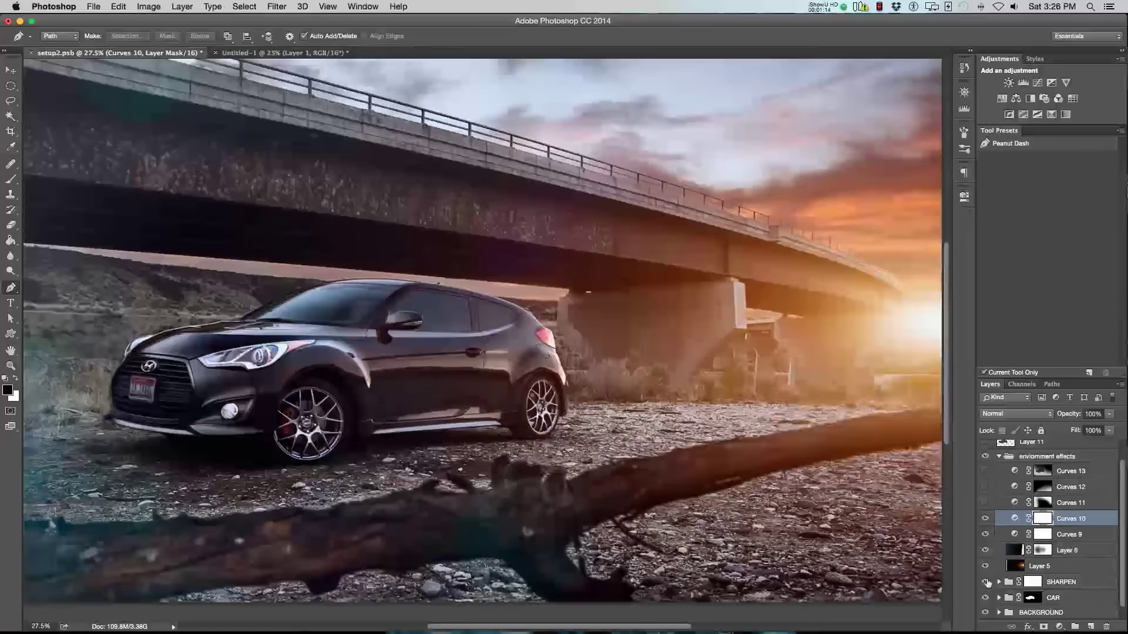
click(985, 519)
click(985, 519)
click(985, 519)
click(986, 519)
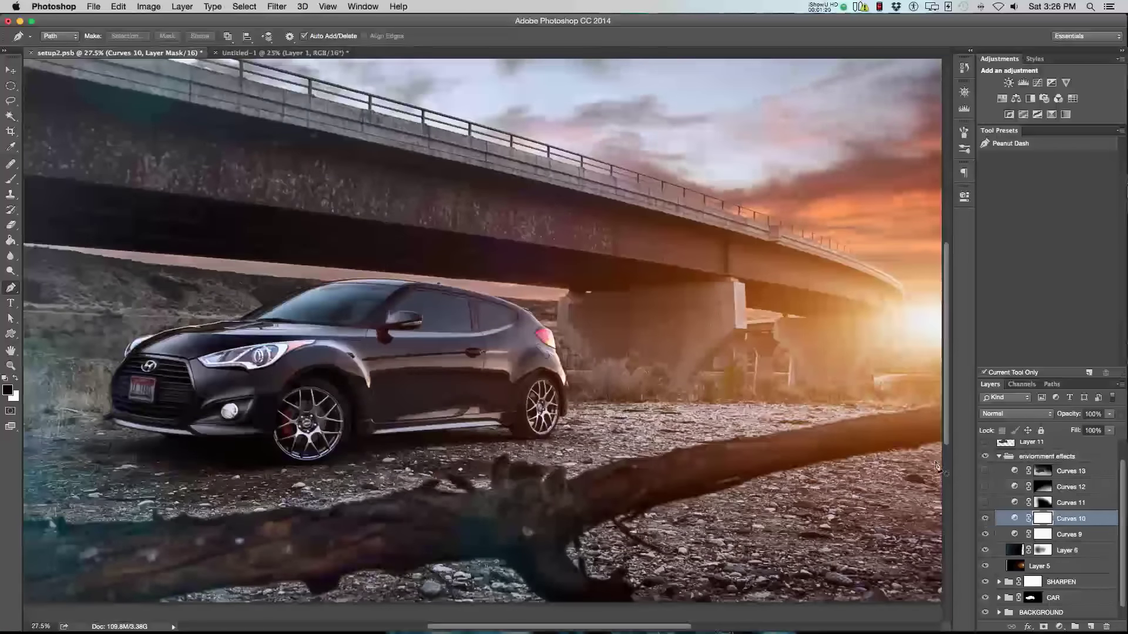
click(986, 503)
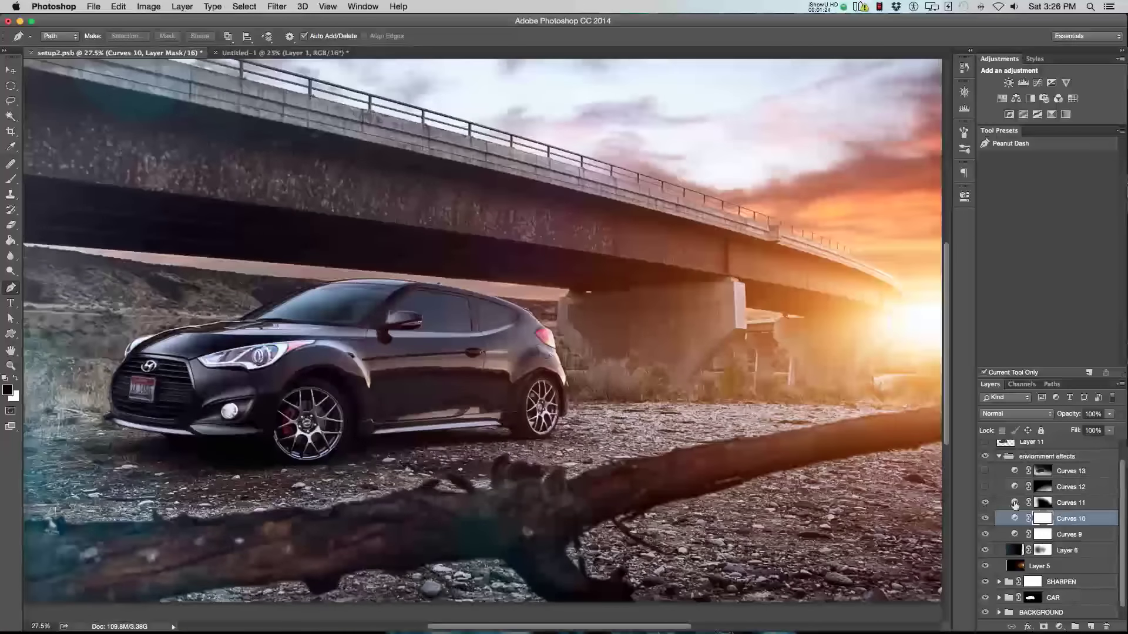
Inspect Curves 11's curve and view its layer mask on its own
double_click(1015, 503)
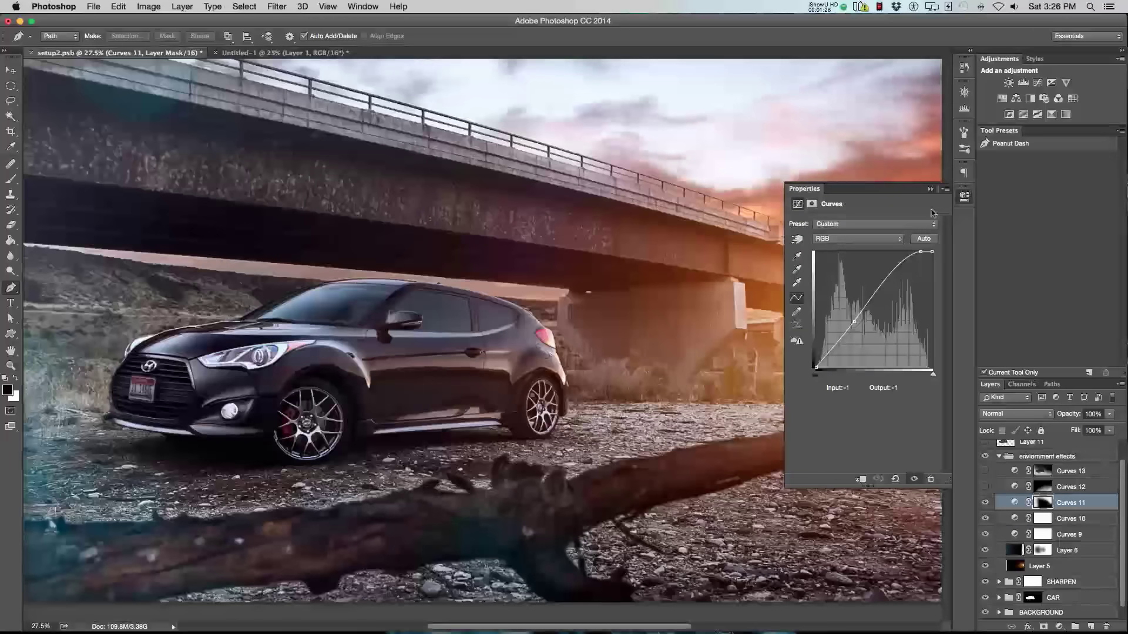
click(964, 197)
alt+click(1044, 503)
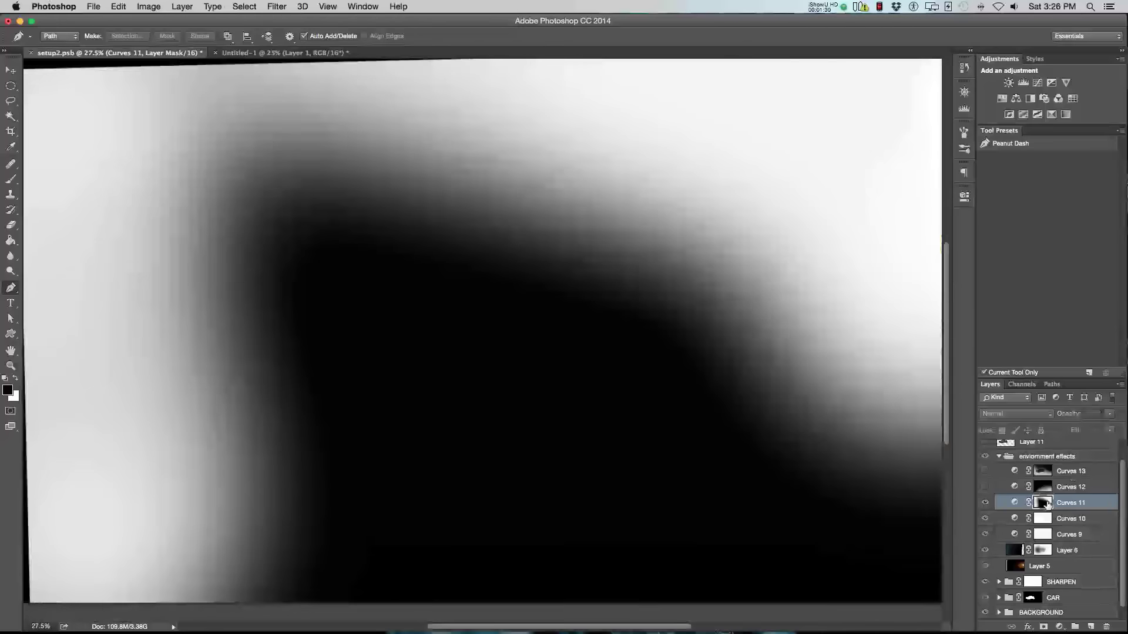
alt+click(1044, 503)
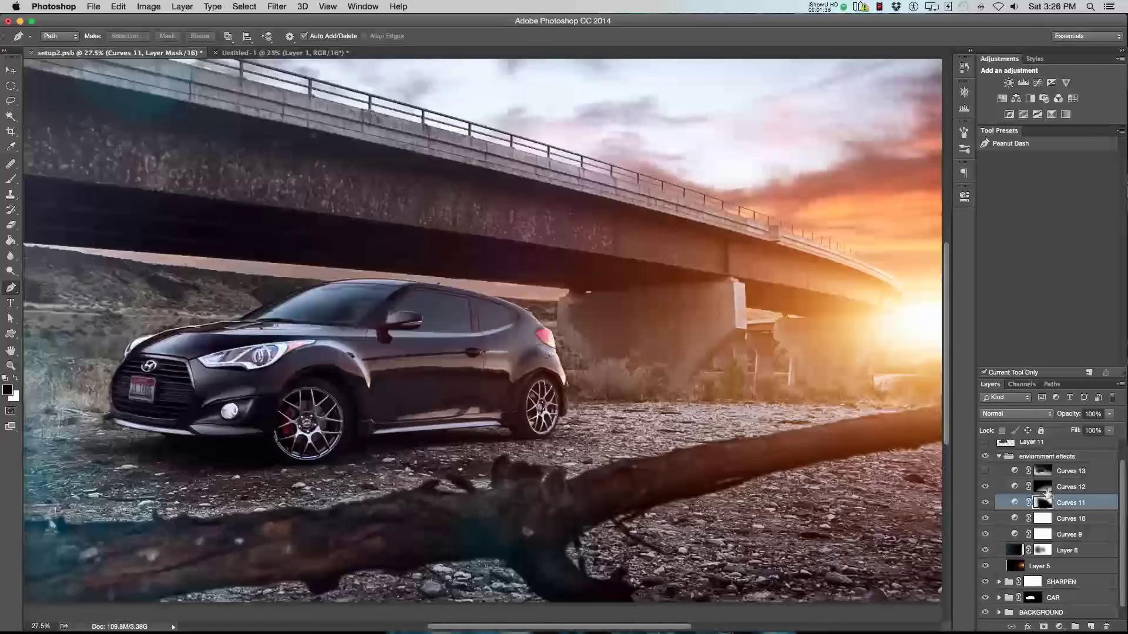
Enable Curves 12 and Curves 13 (Color, 60%), then collapse the enviornment effects group
alt+click(1047, 492)
alt+click(1048, 487)
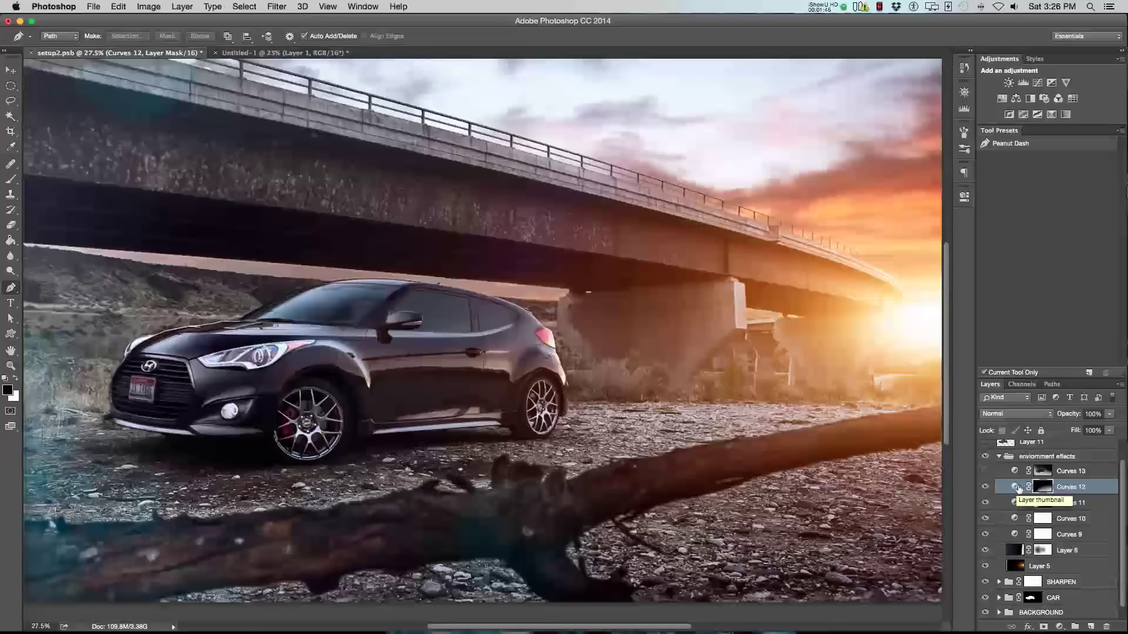
click(985, 471)
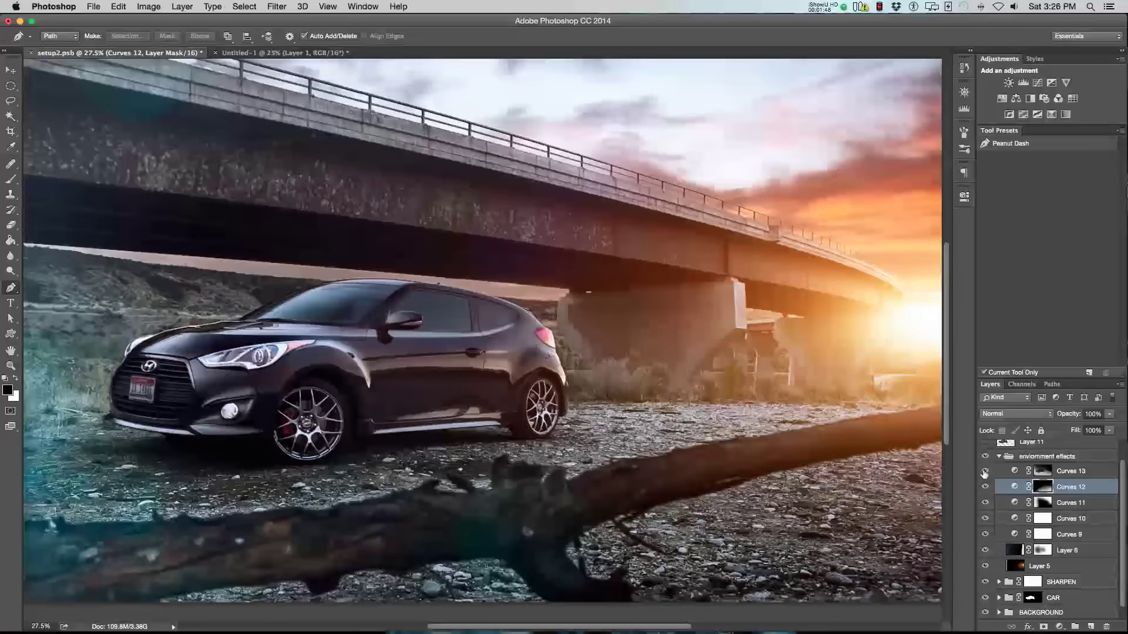
double_click(1013, 471)
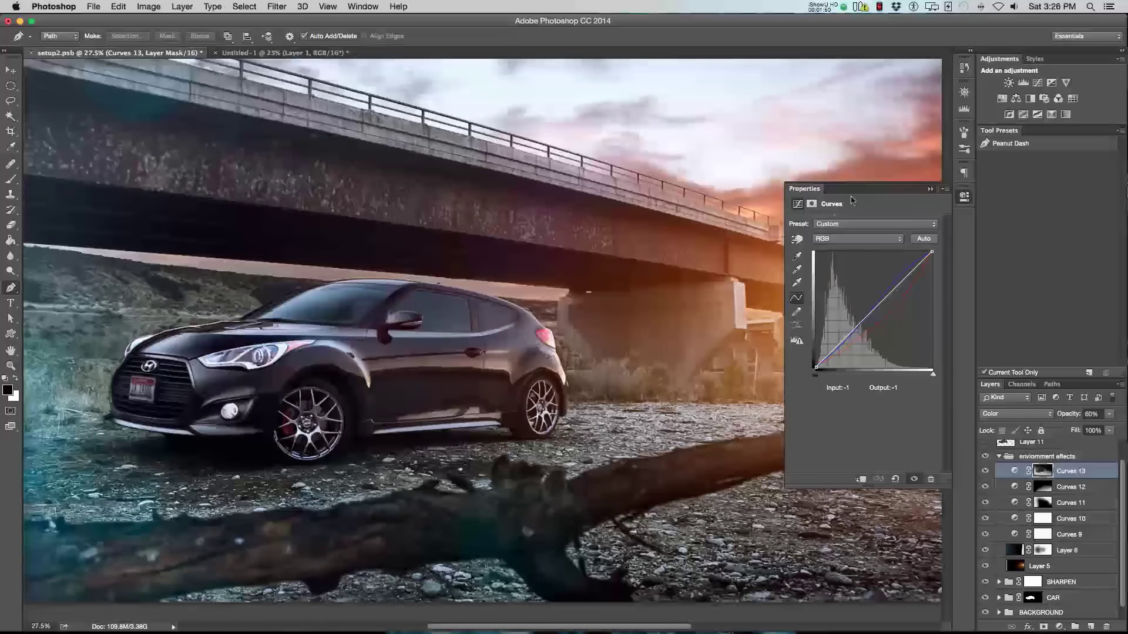
click(137, 389)
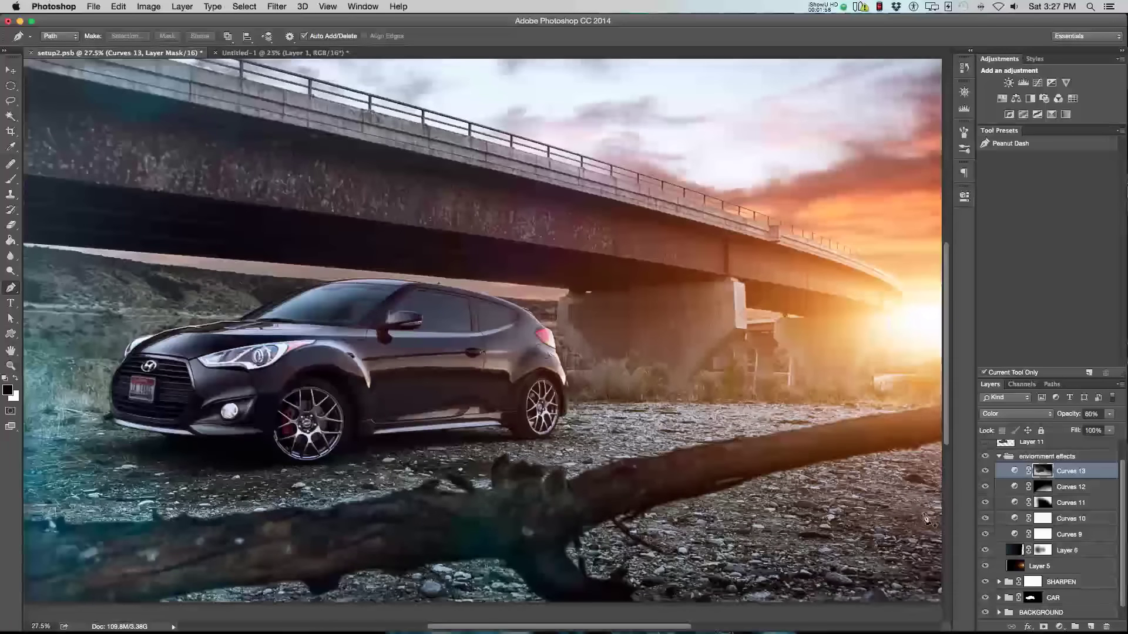
click(998, 457)
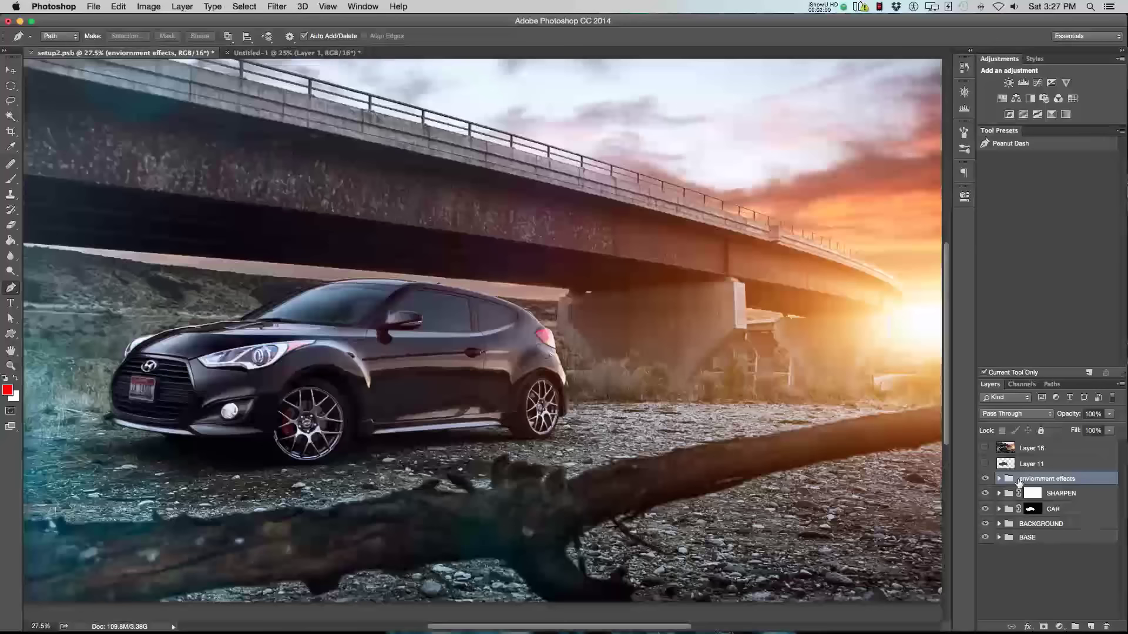